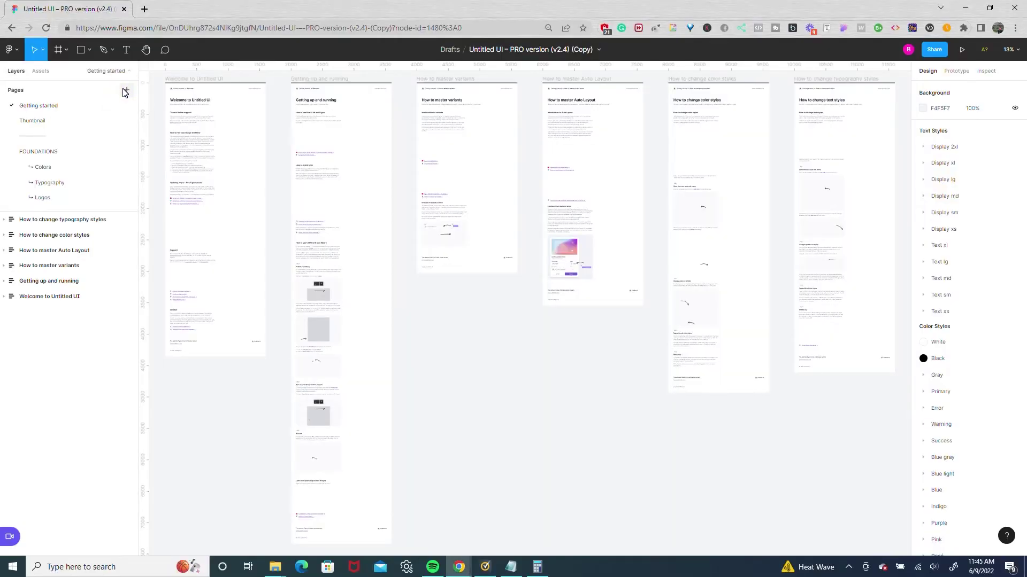
Add a new page named 'Website' and move it below Code snippet
{"action": "left_click", "coordinate": [125, 92]}
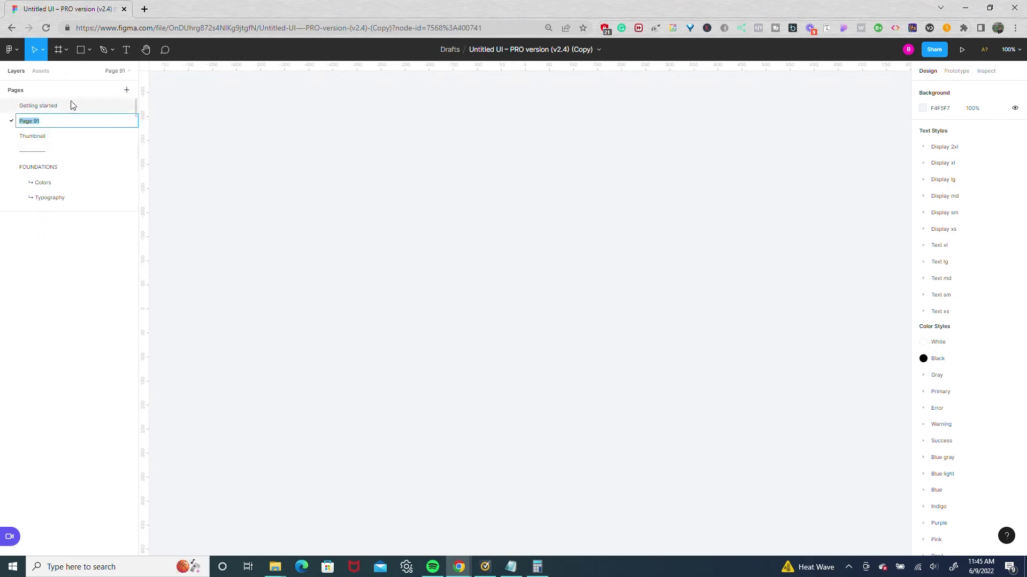
{"action": "type", "text": "Website"}
{"action": "key", "text": "Return"}
{"action": "left_click_drag", "start_coordinate": [37, 121], "coordinate": [37, 207]}
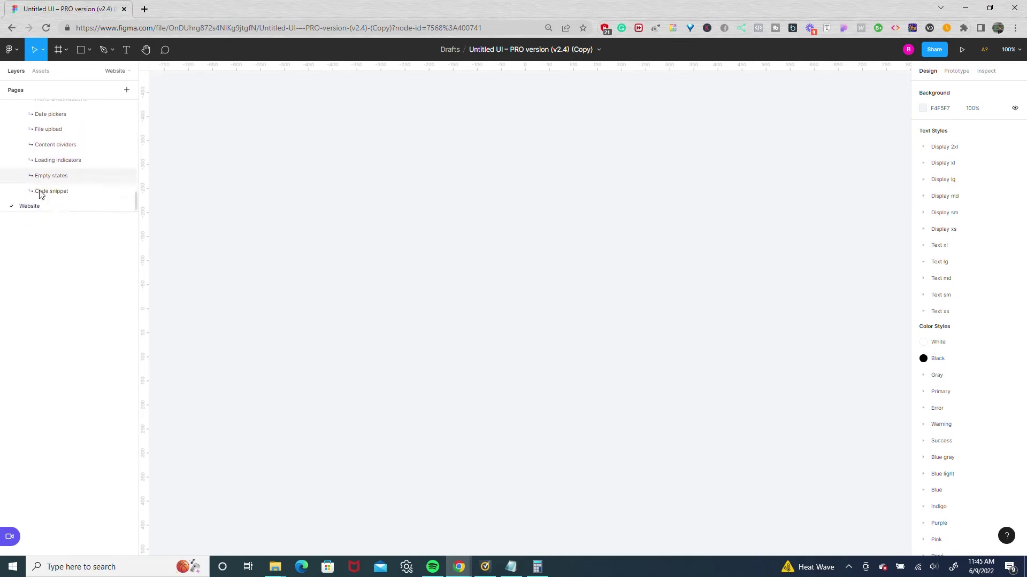
Open the Header navigation page
{"action": "scroll", "coordinate": [39, 172], "scroll_direction": "up", "scroll_amount": 5}
{"action": "scroll", "coordinate": [39, 173], "scroll_direction": "up", "scroll_amount": 10}
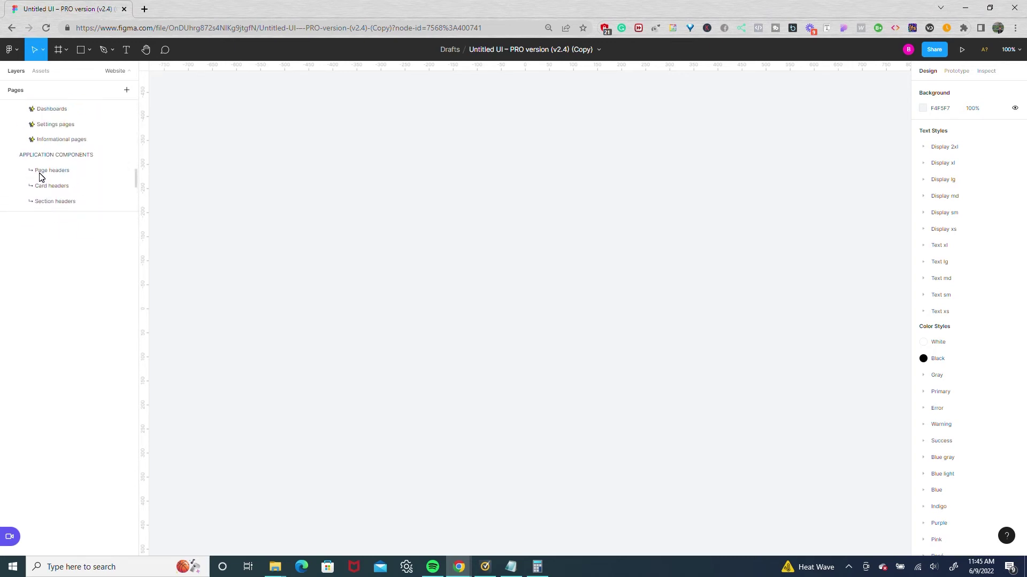
{"action": "scroll", "coordinate": [63, 169], "scroll_direction": "up", "scroll_amount": 5}
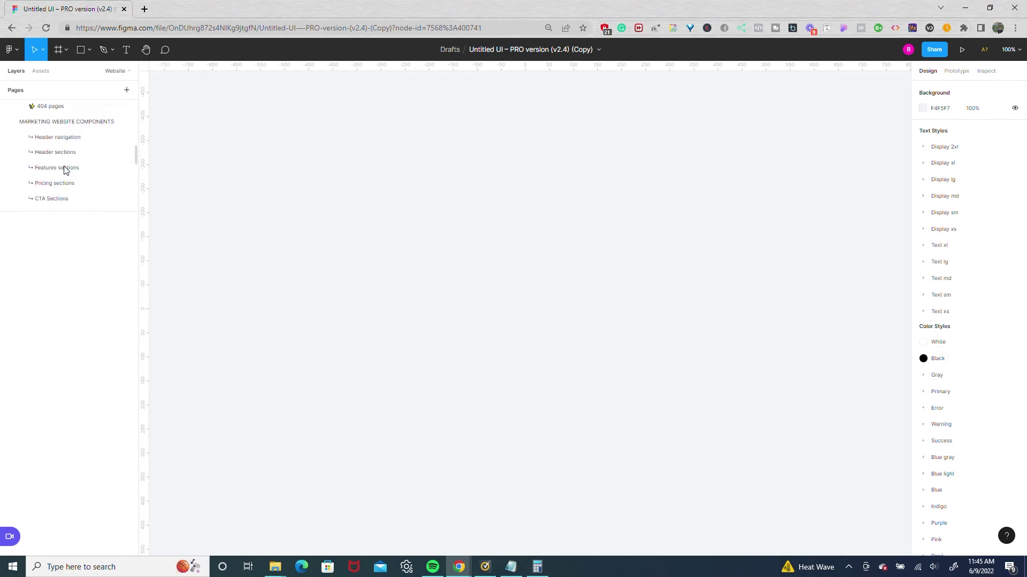
{"action": "left_click", "coordinate": [62, 137]}
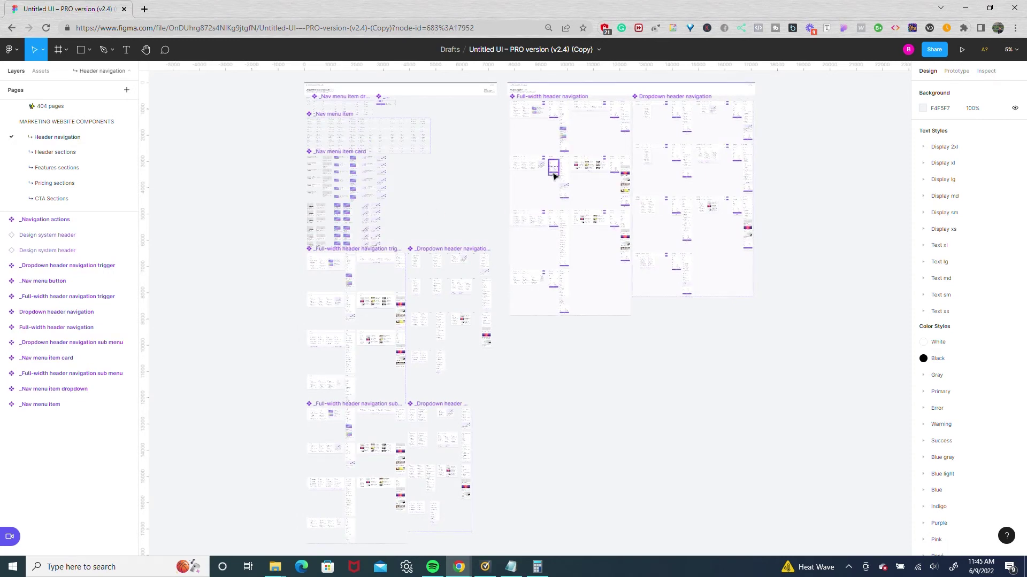
Select a desktop Dropdown header navigation variant and zoom in on it with Shift+2
{"action": "scroll", "coordinate": [442, 209], "scroll_direction": "down", "scroll_amount": 3}
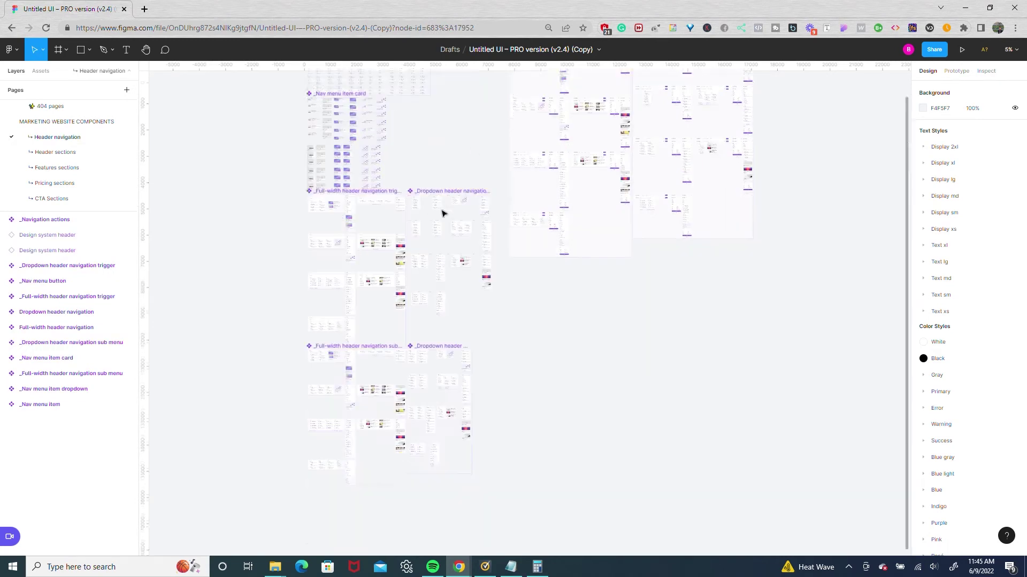
{"action": "scroll", "coordinate": [360, 231], "scroll_direction": "up", "scroll_amount": 6}
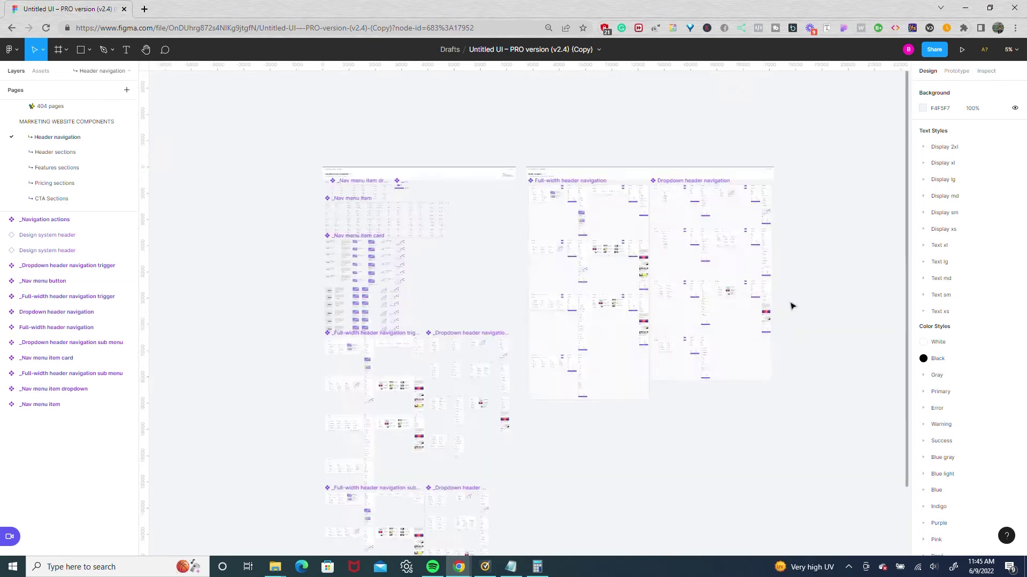
{"action": "scroll", "coordinate": [665, 238], "scroll_direction": "up", "scroll_amount": 3}
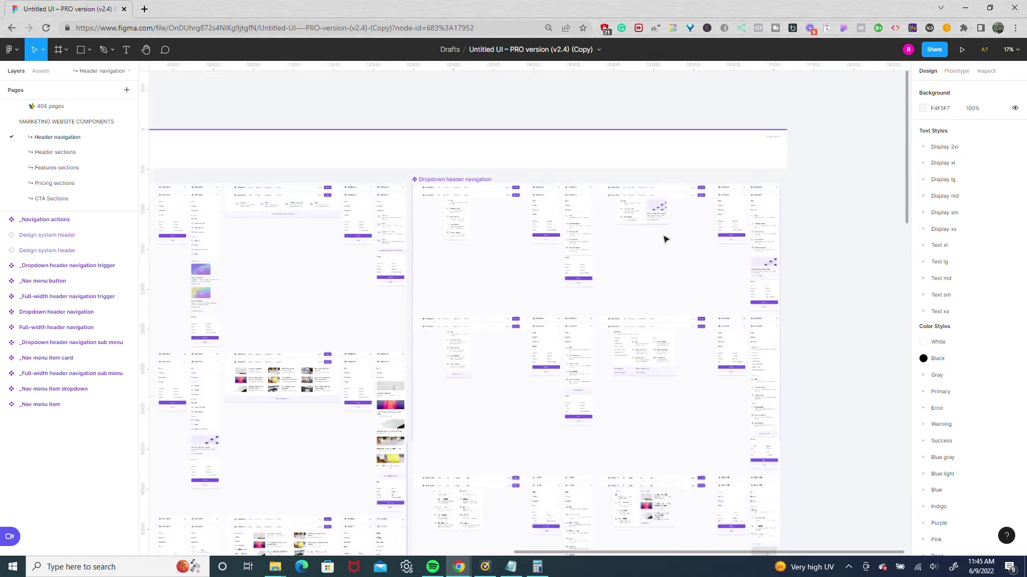
{"action": "left_click", "coordinate": [618, 190]}
{"action": "key", "text": "shift+2"}
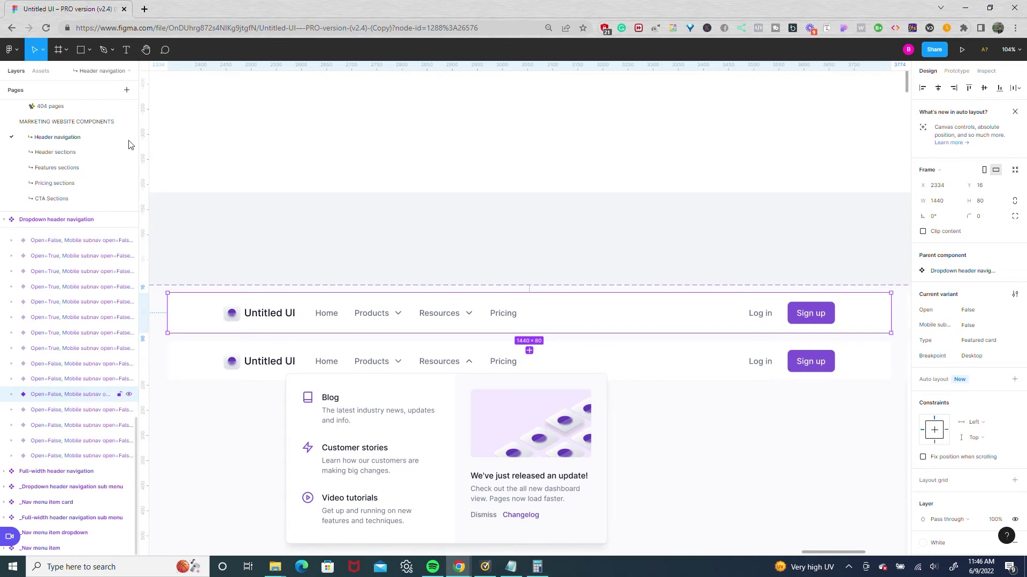
{"action": "scroll", "coordinate": [87, 151], "scroll_direction": "down", "scroll_amount": 5}
On the Website page, create a 1440×1024 Desktop frame
{"action": "left_click", "coordinate": [72, 203]}
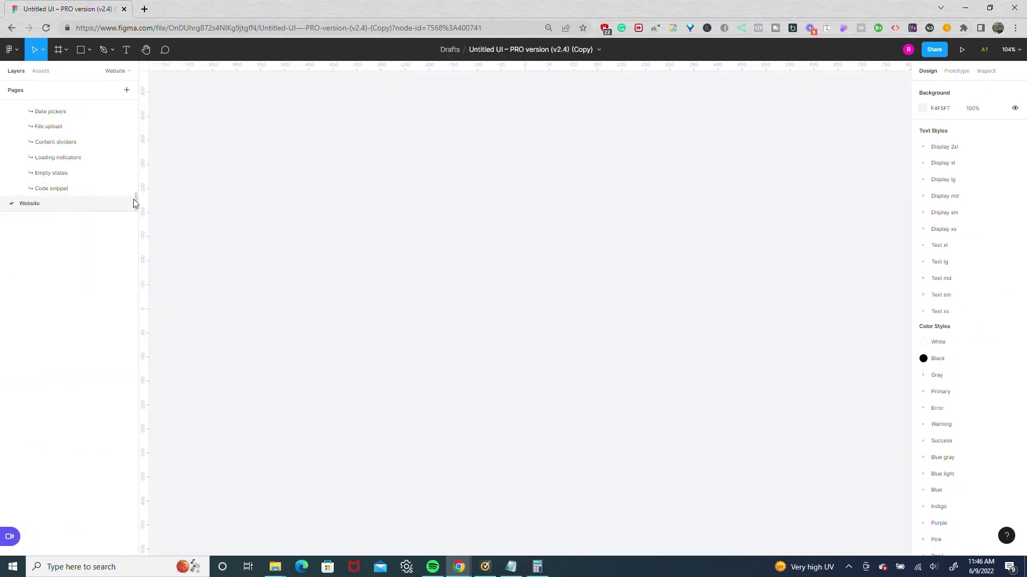
{"action": "left_click", "coordinate": [58, 49]}
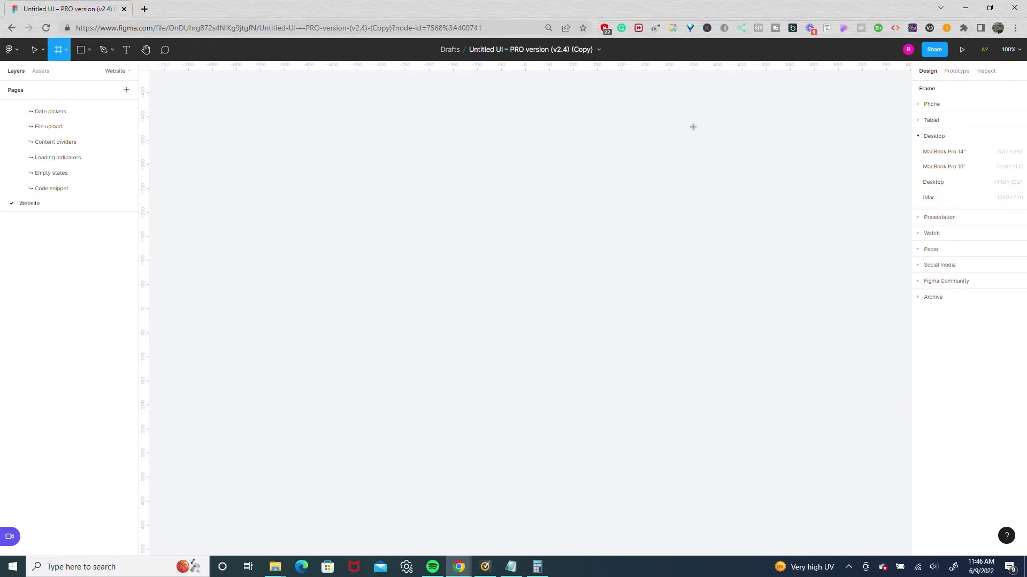
{"action": "left_click", "coordinate": [931, 184]}
Paste the Dropdown header navigation into Desktop - 1 and align it to the frame's top edge
{"action": "left_click", "coordinate": [440, 119]}
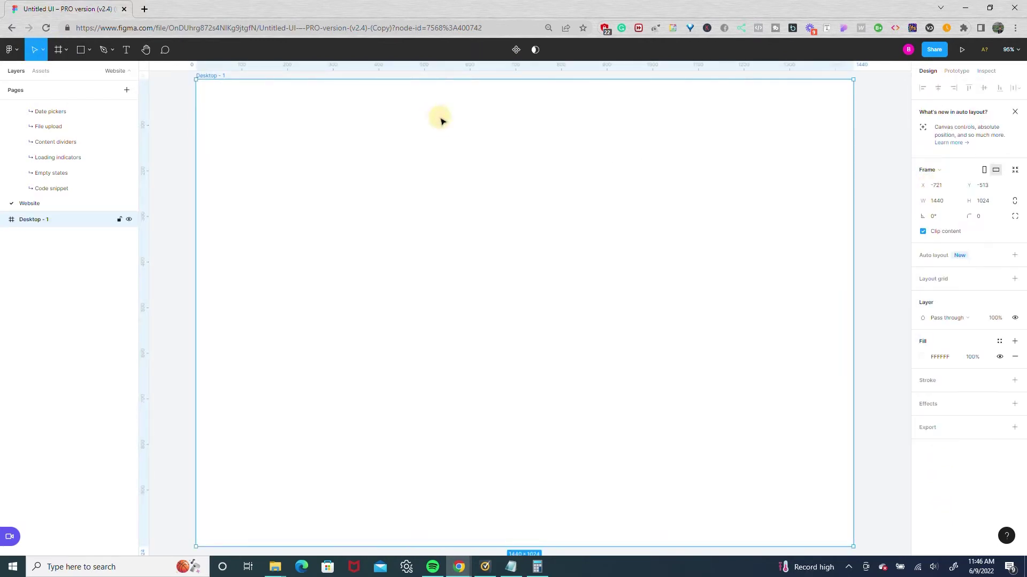
{"action": "key", "text": "ctrl+v"}
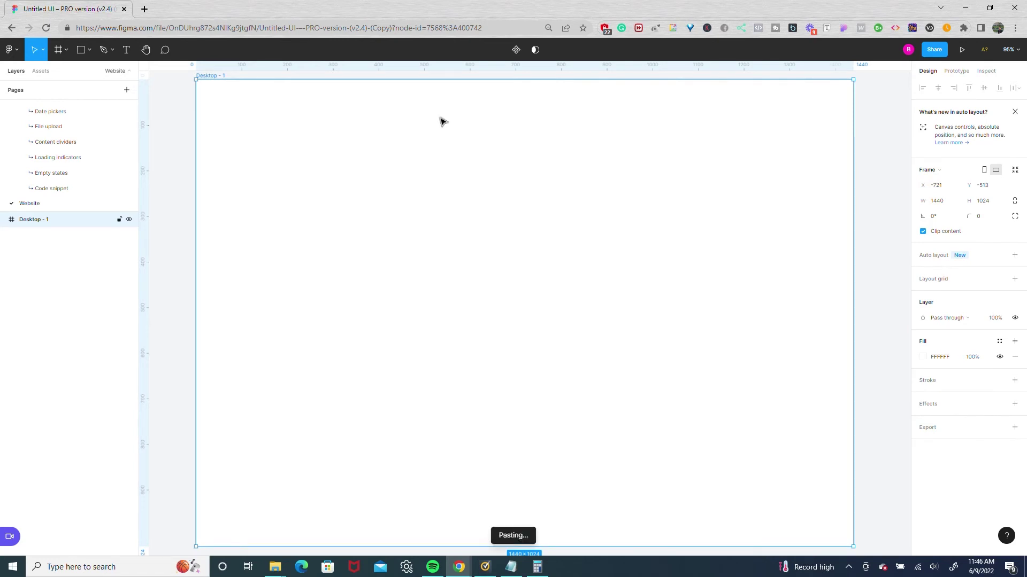
{"action": "left_click_drag", "start_coordinate": [572, 115], "coordinate": [571, 102]}
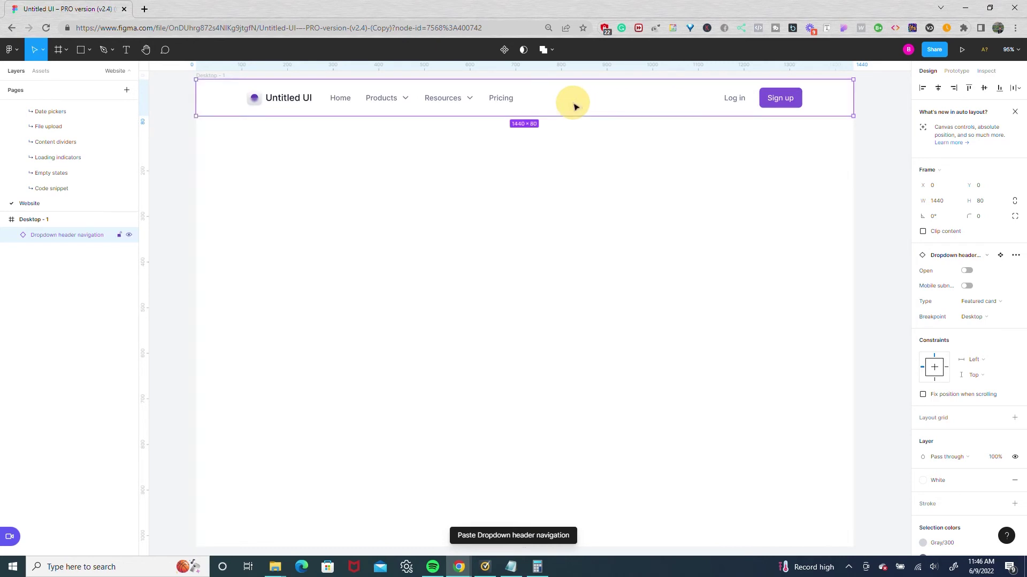
{"action": "left_click", "coordinate": [573, 156]}
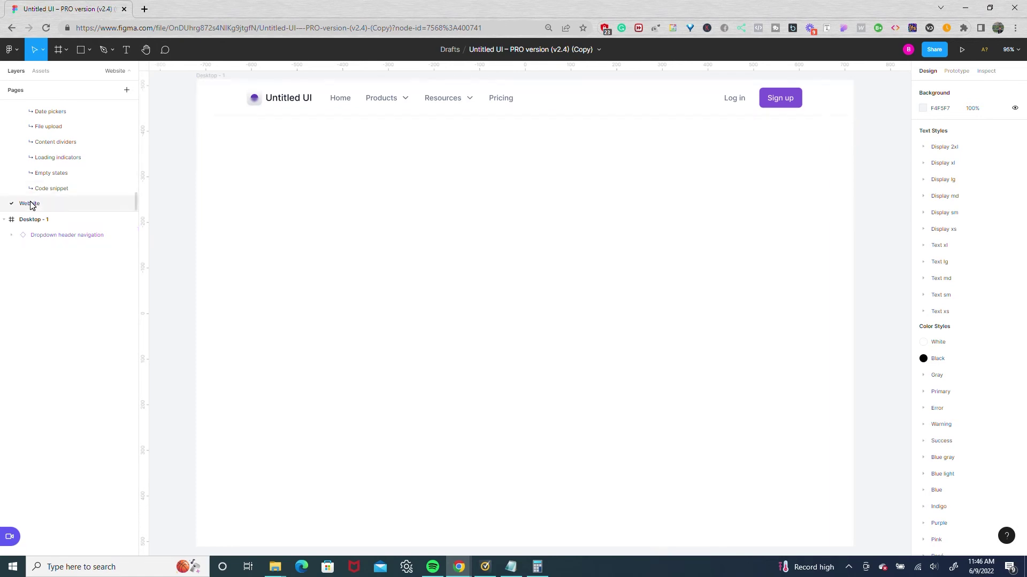
Detach the Dropdown header navigation layer from its main component
{"action": "left_click", "coordinate": [30, 236]}
{"action": "right_click", "coordinate": [29, 237]}
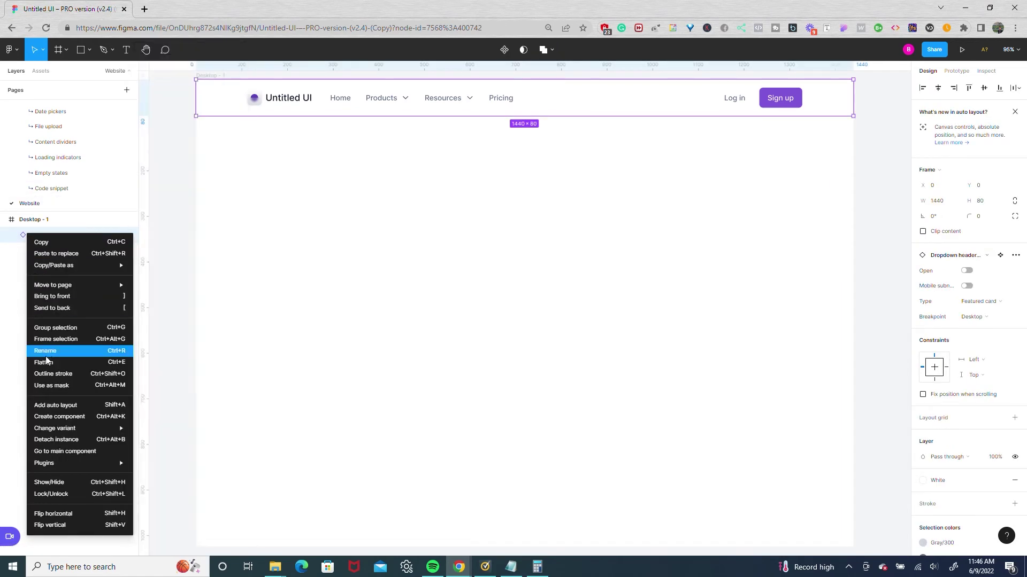
{"action": "left_click", "coordinate": [47, 439]}
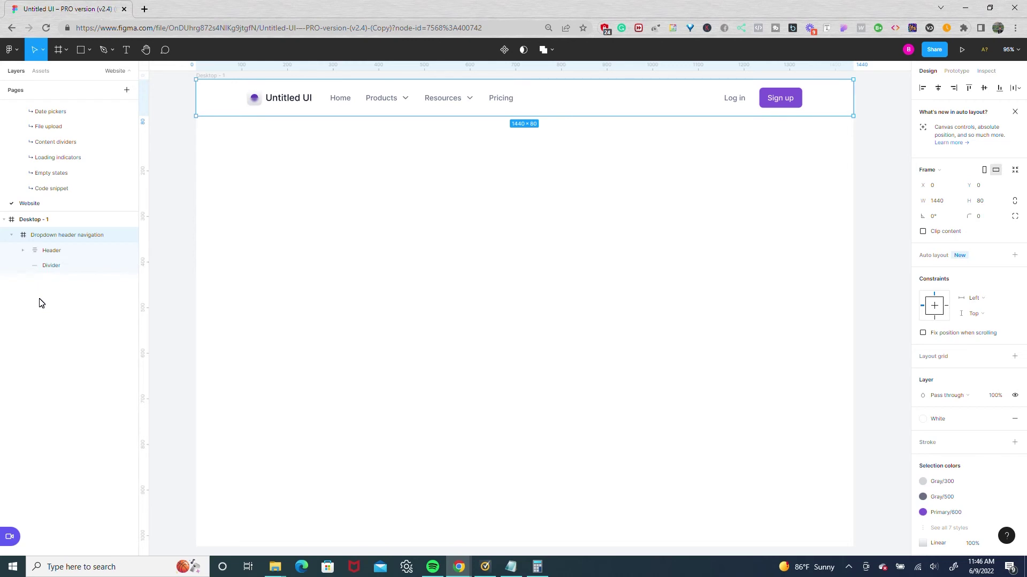
Set the Header's Container to 0 horizontal padding and a width of 1110
{"action": "left_click", "coordinate": [44, 254]}
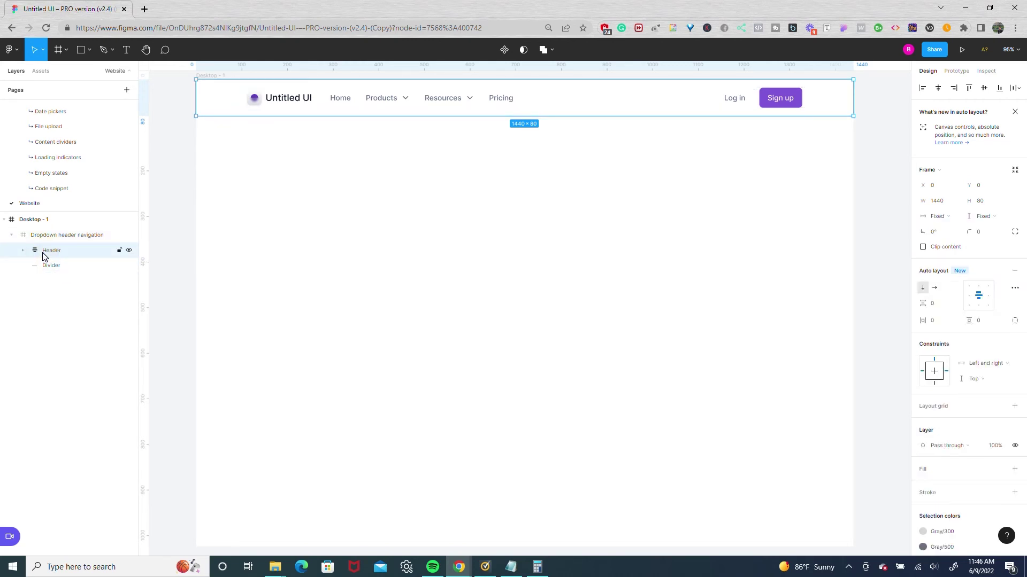
{"action": "left_click", "coordinate": [23, 251]}
{"action": "left_click", "coordinate": [50, 266]}
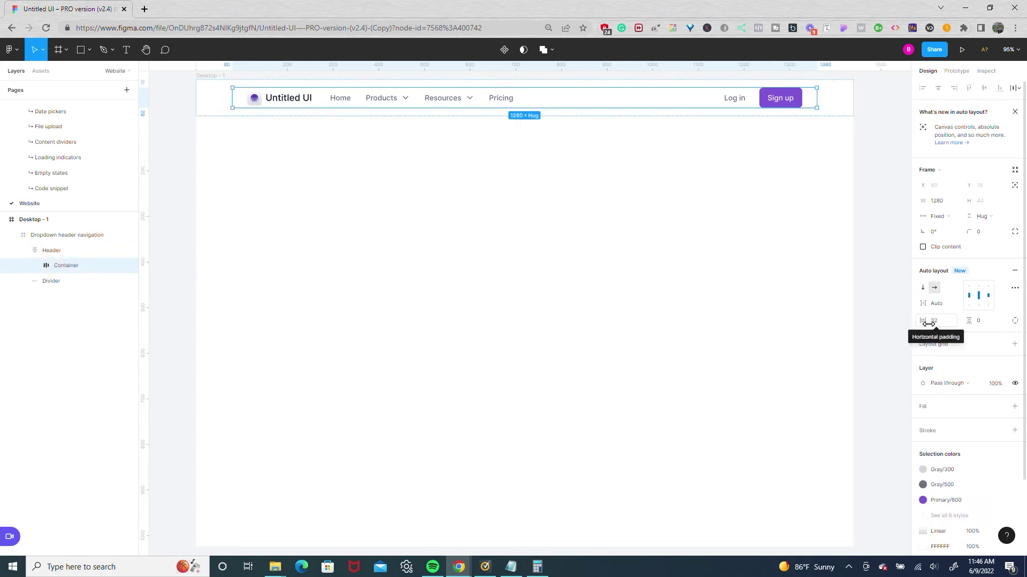
{"action": "left_click_drag", "start_coordinate": [928, 323], "coordinate": [479, 304]}
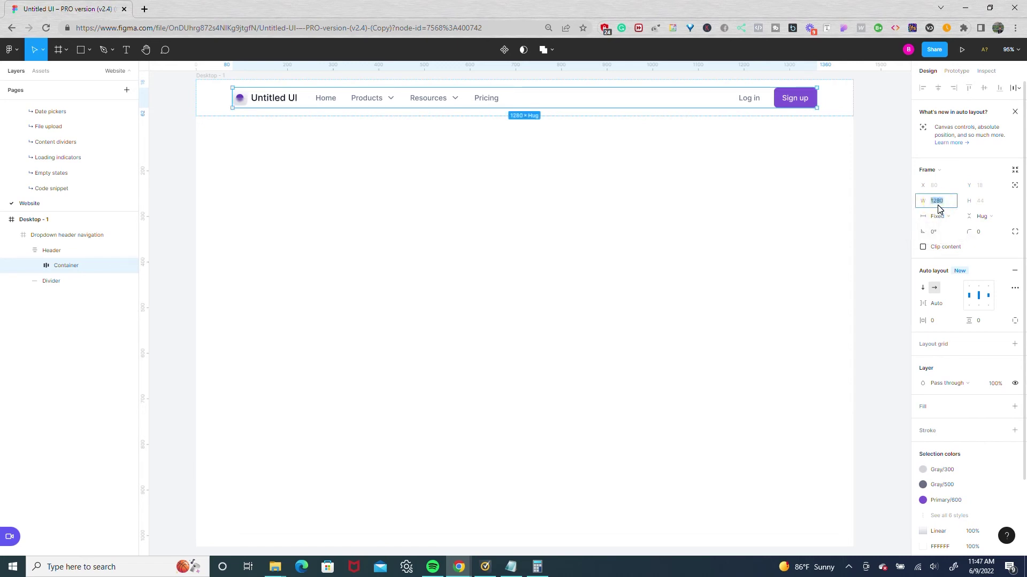
{"action": "type", "text": "1110"}
{"action": "key", "text": "Return"}
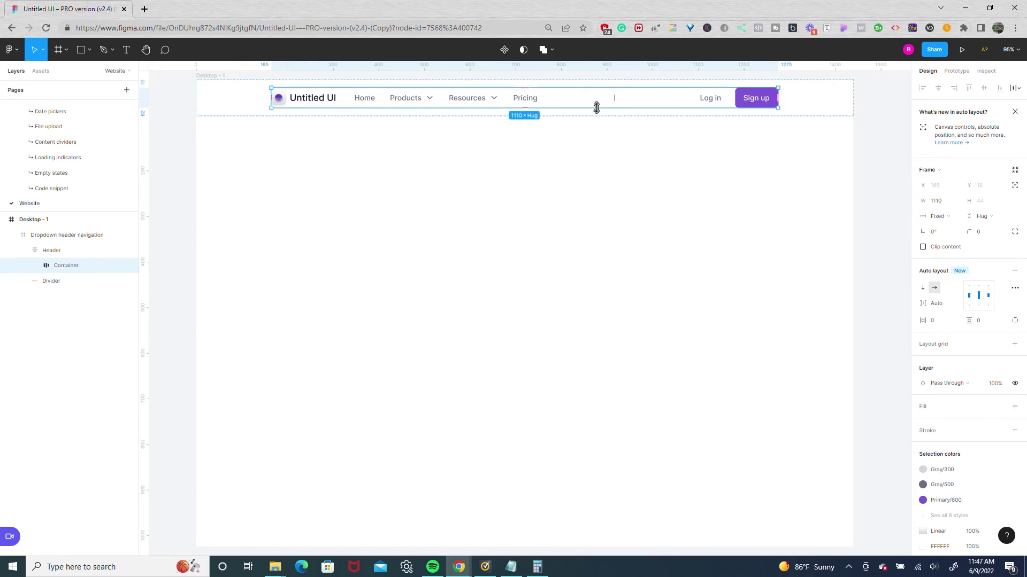
Move the Navigation layer out of Content and into Container
{"action": "left_click", "coordinate": [578, 167]}
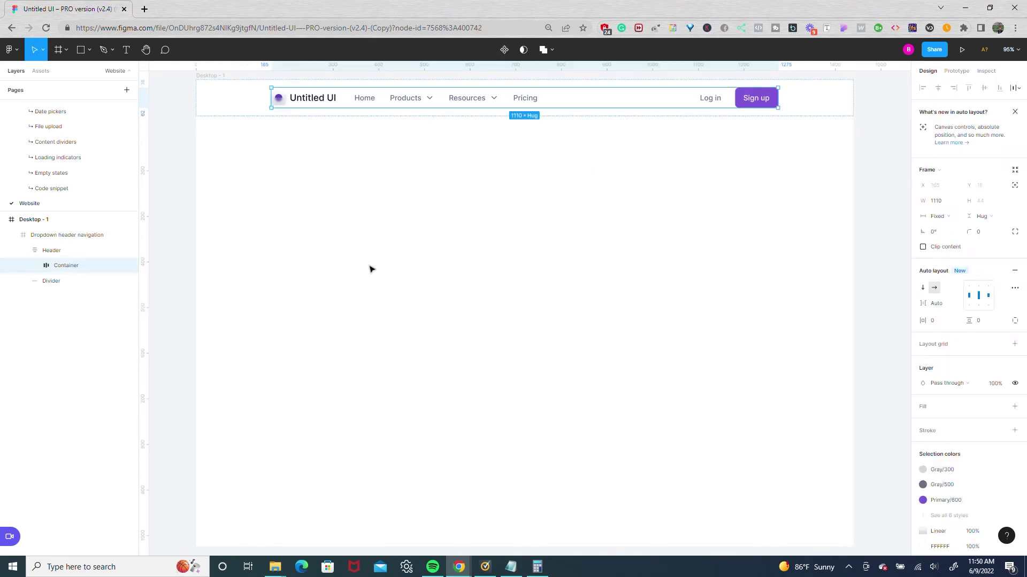
{"action": "left_click", "coordinate": [369, 263]}
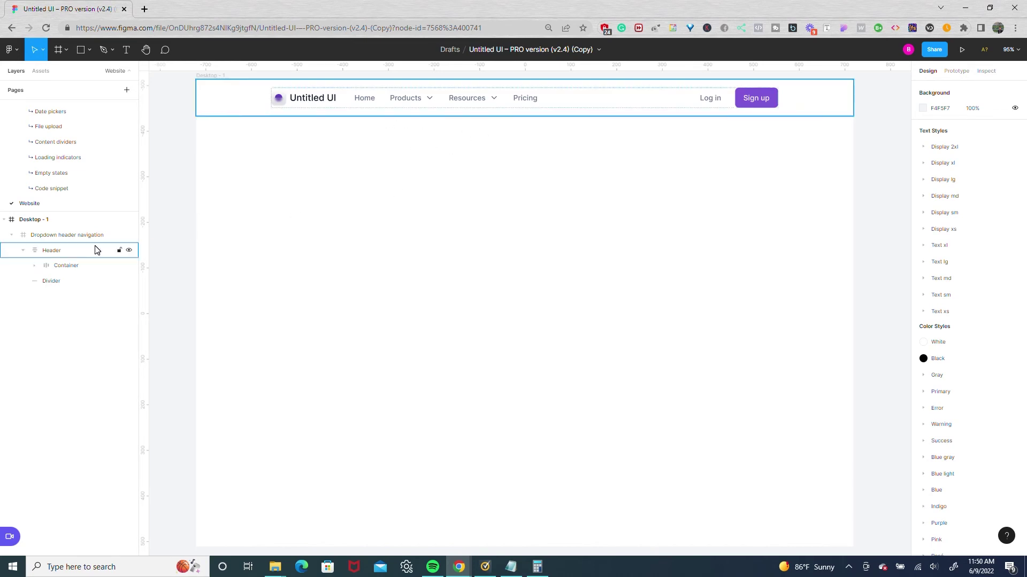
{"action": "left_click", "coordinate": [35, 265]}
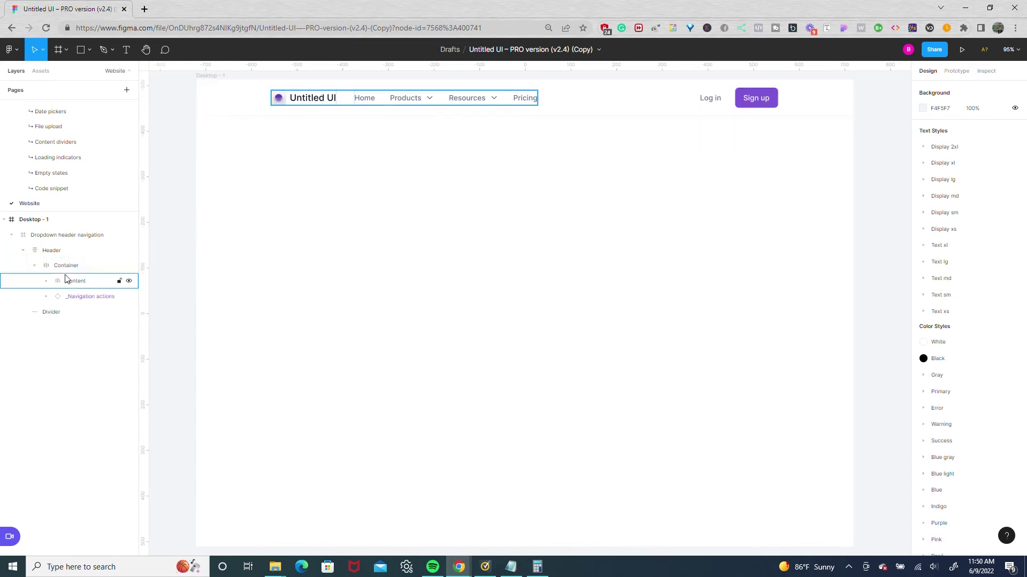
{"action": "left_click", "coordinate": [65, 280]}
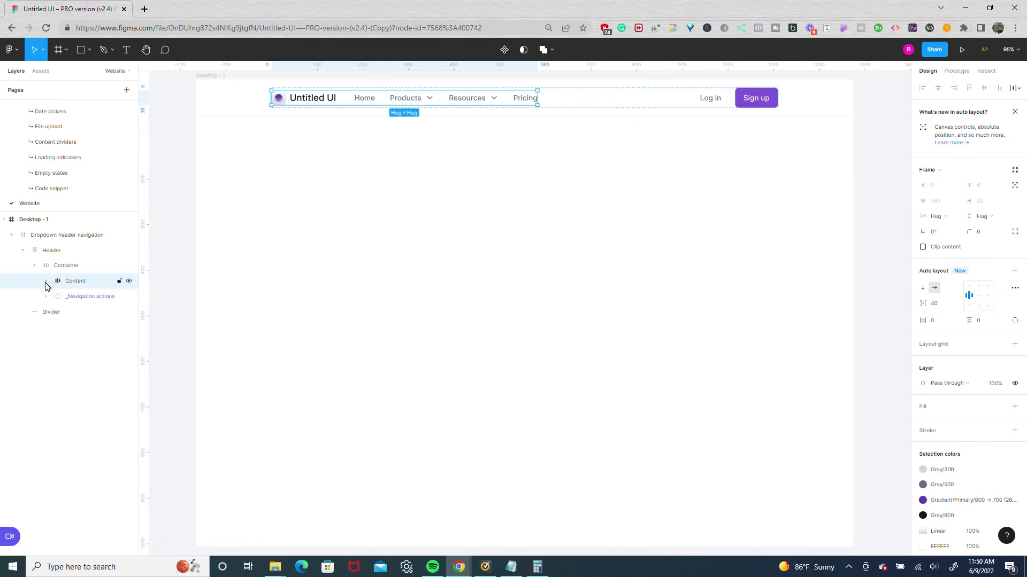
{"action": "left_click", "coordinate": [47, 281]}
{"action": "left_click", "coordinate": [82, 297]}
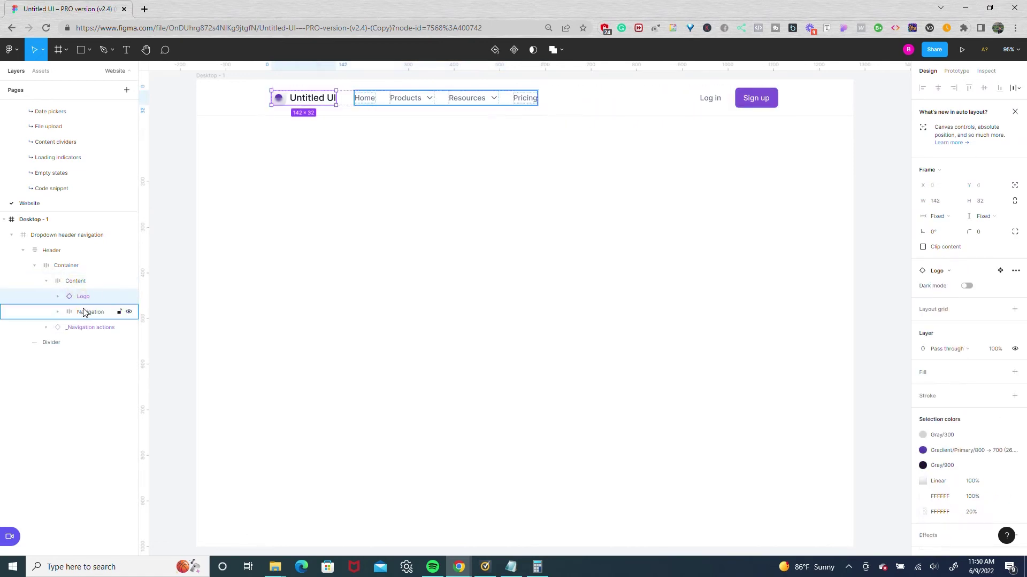
{"action": "left_click", "coordinate": [84, 311]}
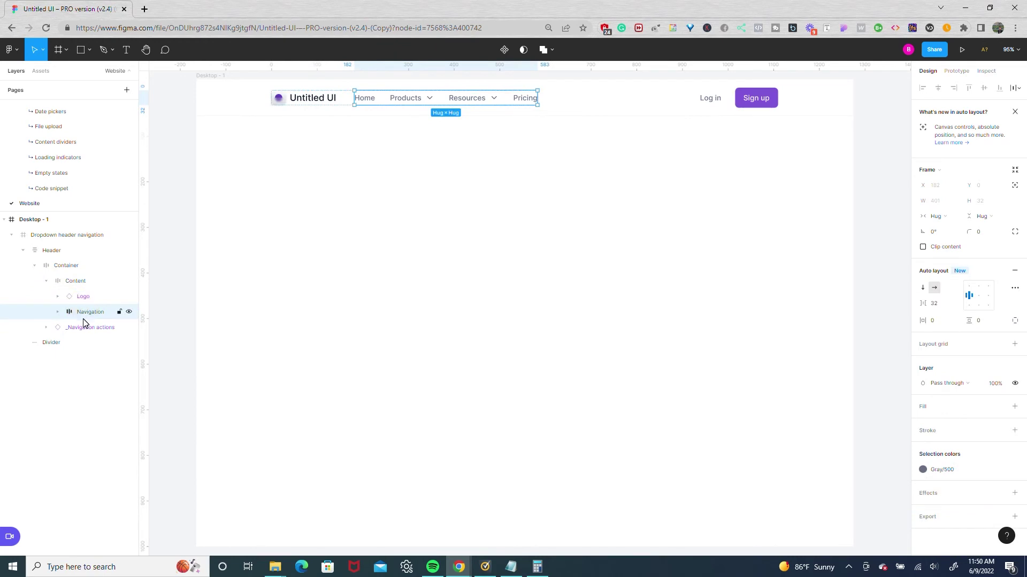
{"action": "left_click_drag", "start_coordinate": [83, 317], "coordinate": [32, 315]}
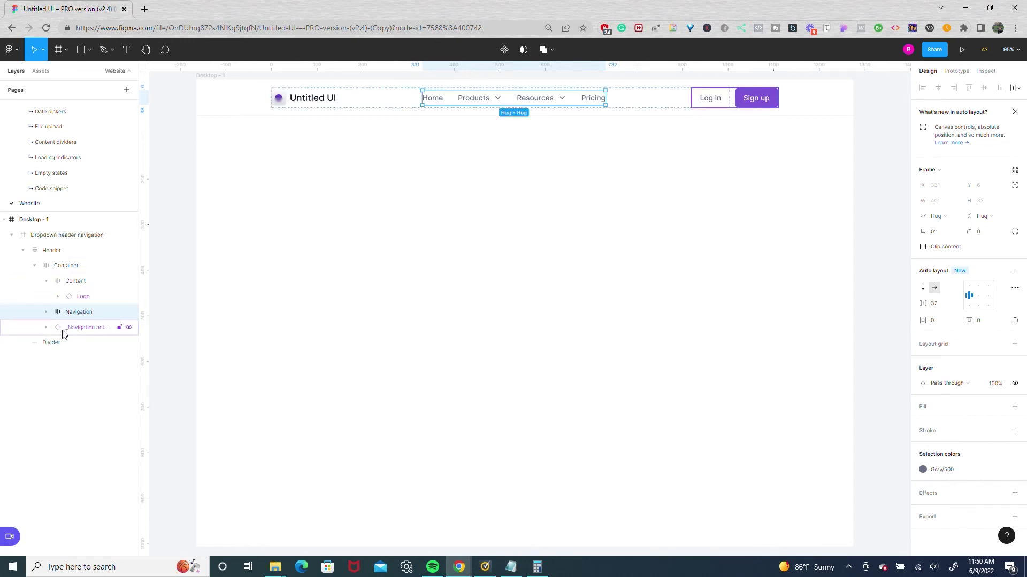
Move the _Navigation actions group into the Navigation group
{"action": "left_click", "coordinate": [46, 312]}
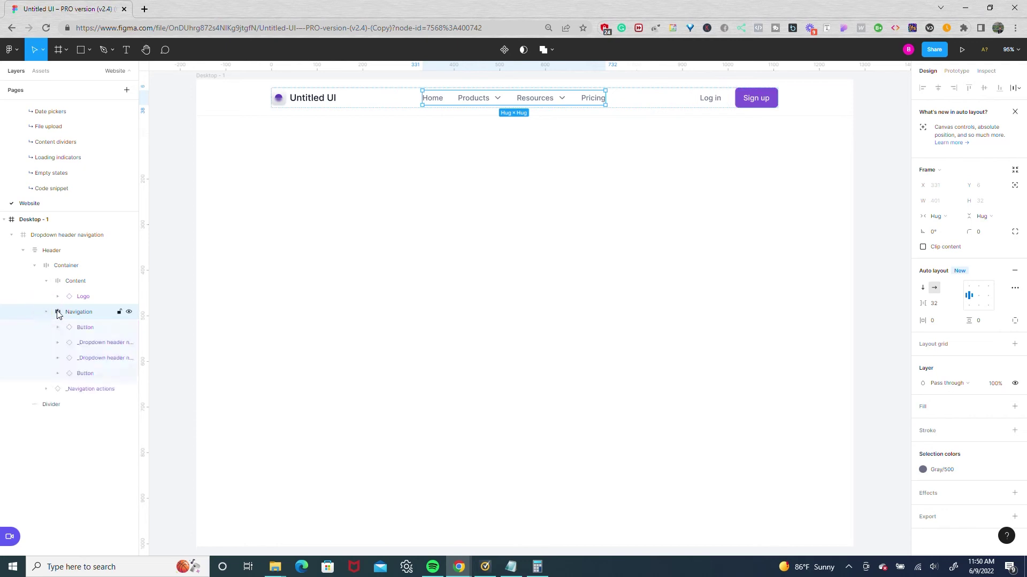
{"action": "left_click", "coordinate": [67, 389]}
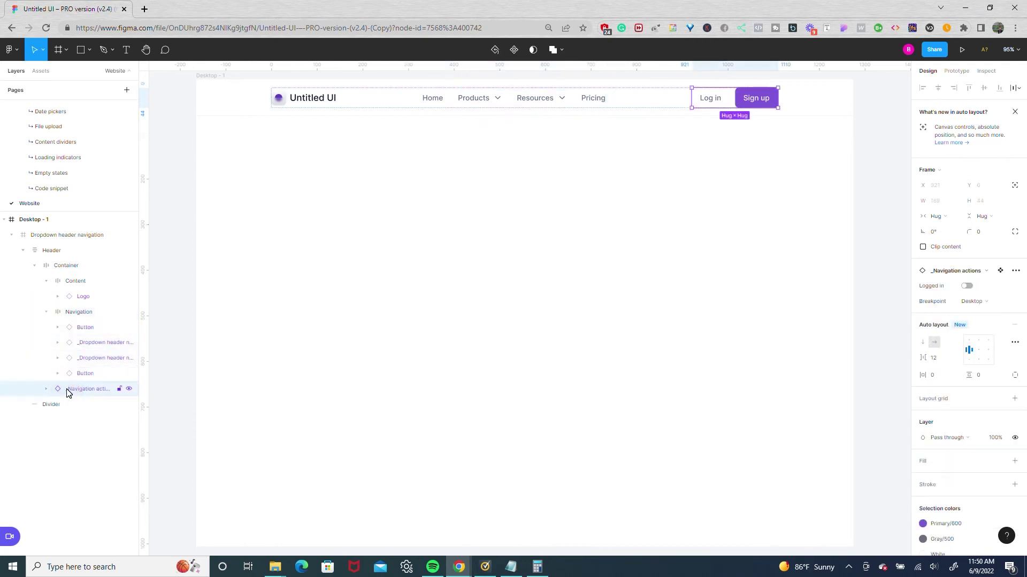
{"action": "left_click_drag", "start_coordinate": [67, 389], "coordinate": [127, 385]}
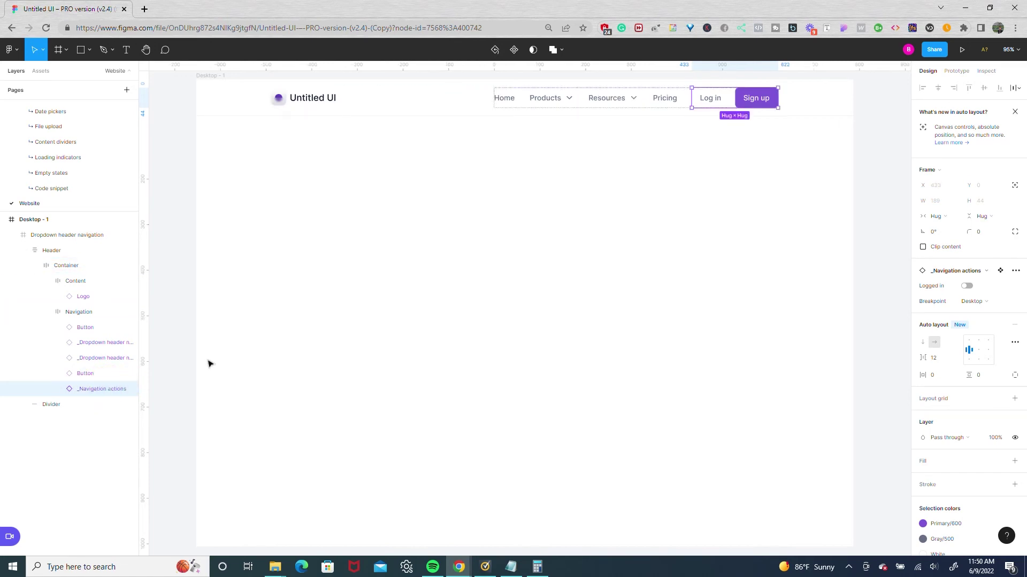
{"action": "left_click", "coordinate": [280, 332]}
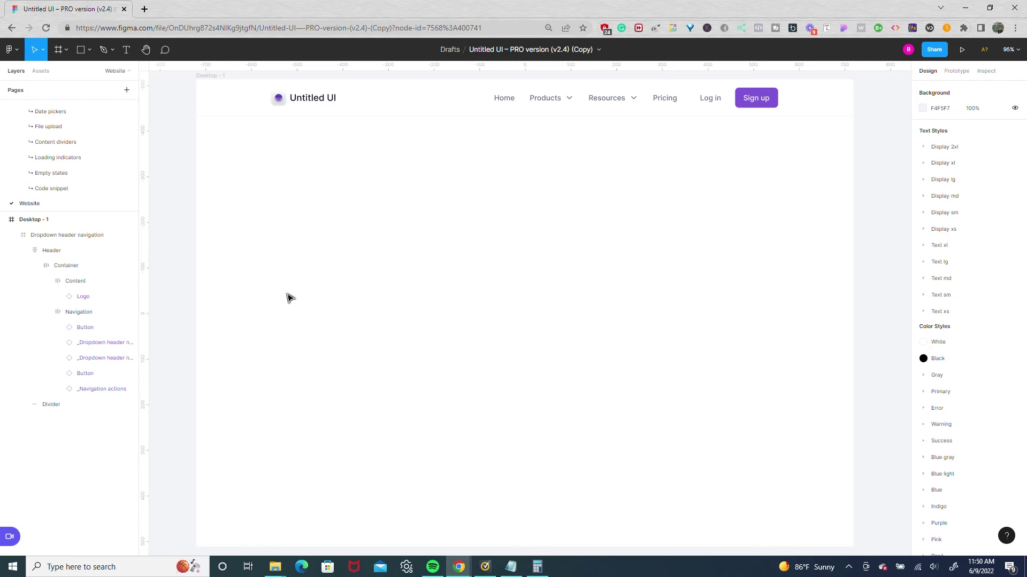
{"action": "scroll", "coordinate": [290, 298], "scroll_direction": "up", "scroll_amount": 2}
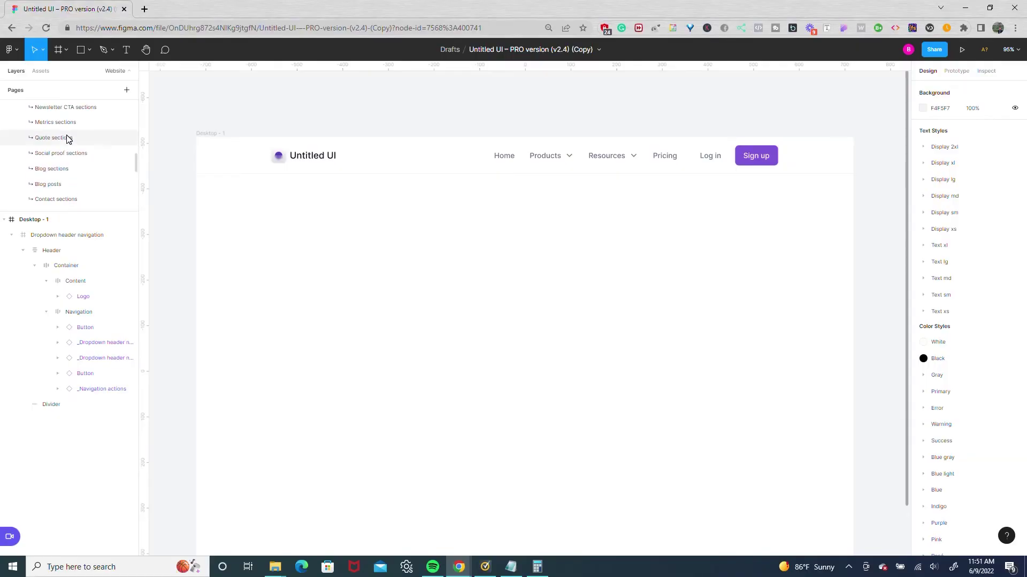
On the Header navigation page, select the Full-width header navigation component set and add a variant
{"action": "left_click", "coordinate": [67, 140]}
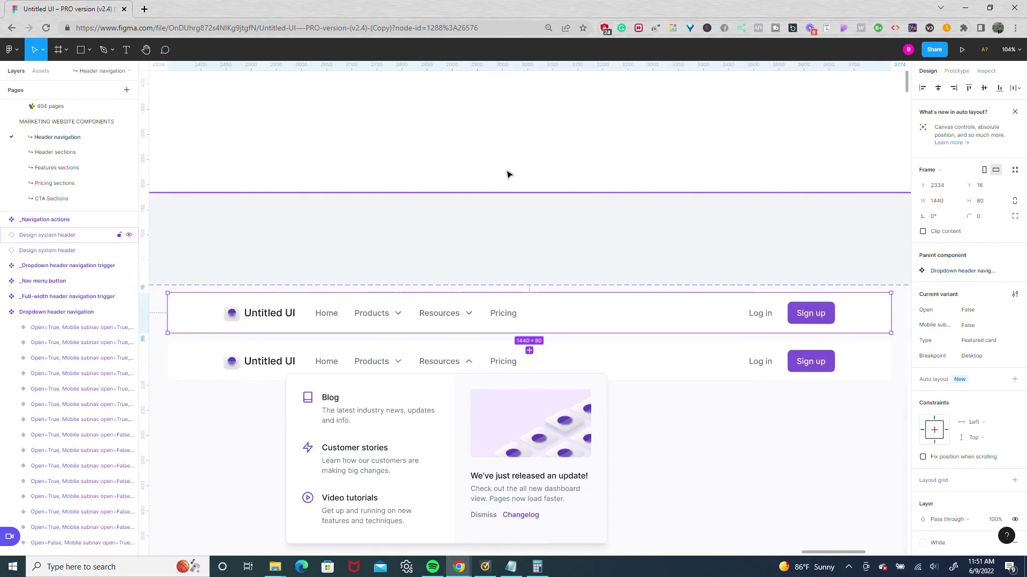
{"action": "scroll", "coordinate": [503, 203], "scroll_direction": "down", "scroll_amount": 2}
{"action": "scroll", "coordinate": [498, 237], "scroll_direction": "down", "scroll_amount": 10}
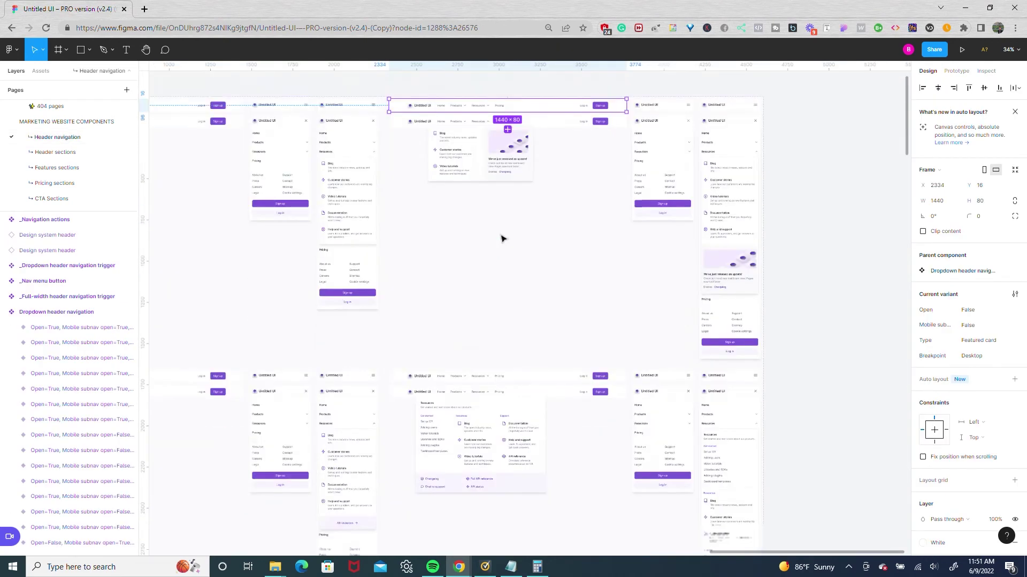
{"action": "scroll", "coordinate": [363, 166], "scroll_direction": "down", "scroll_amount": 2}
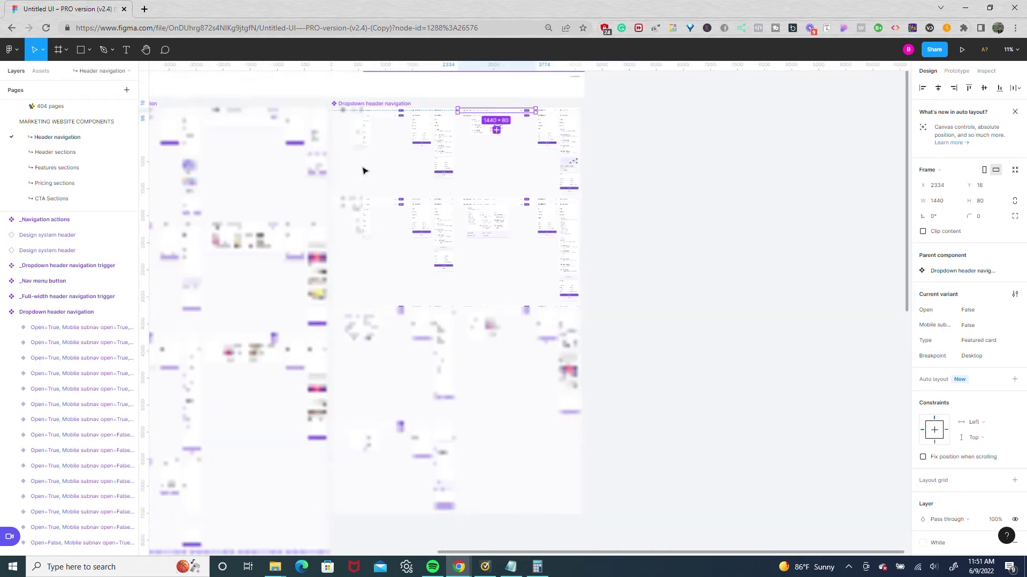
{"action": "left_click", "coordinate": [259, 168]}
{"action": "scroll", "coordinate": [258, 168], "scroll_direction": "left", "scroll_amount": 3}
{"action": "left_click", "coordinate": [259, 168]}
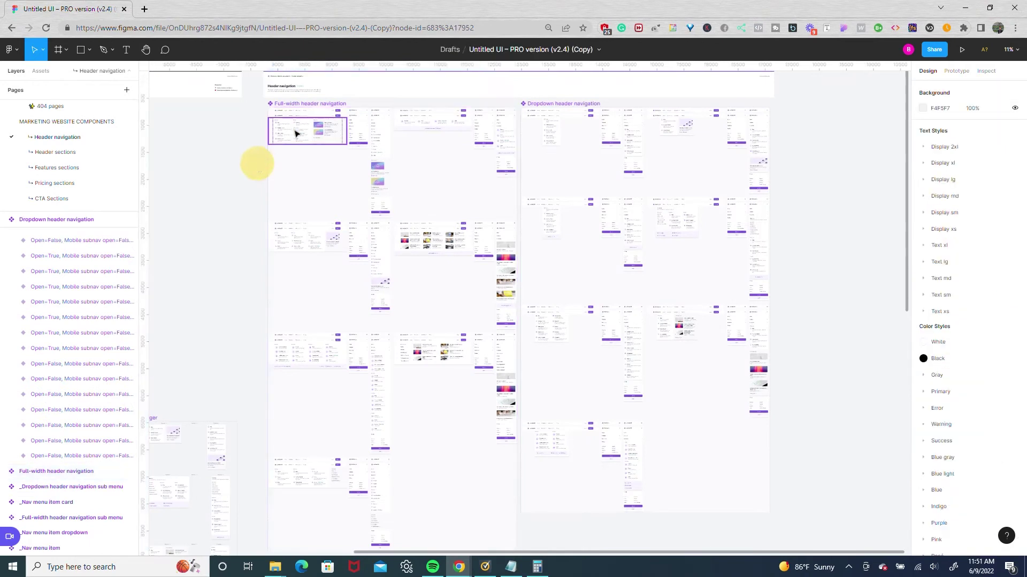
{"action": "left_click", "coordinate": [299, 104]}
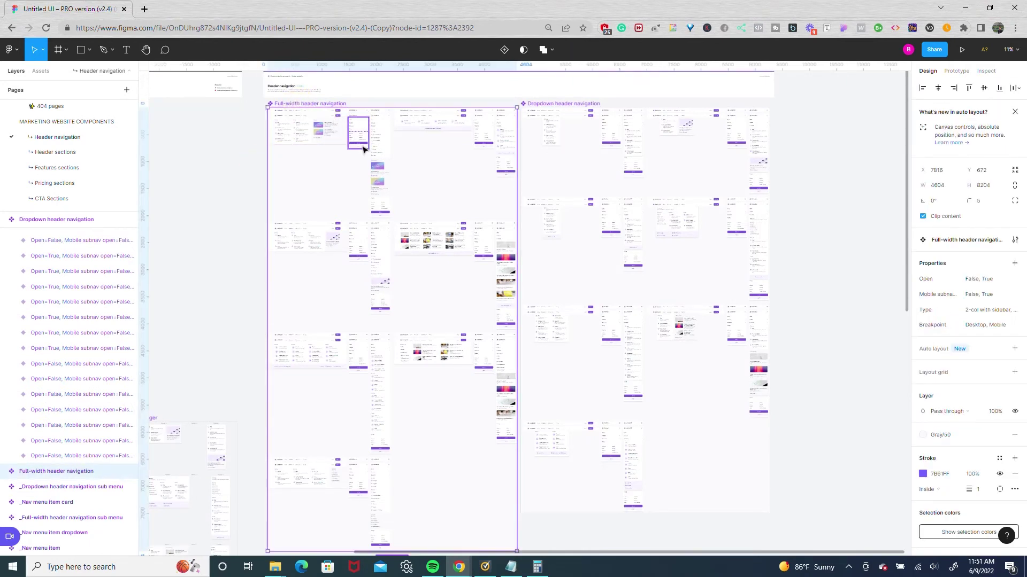
{"action": "scroll", "coordinate": [347, 185], "scroll_direction": "down", "scroll_amount": 3}
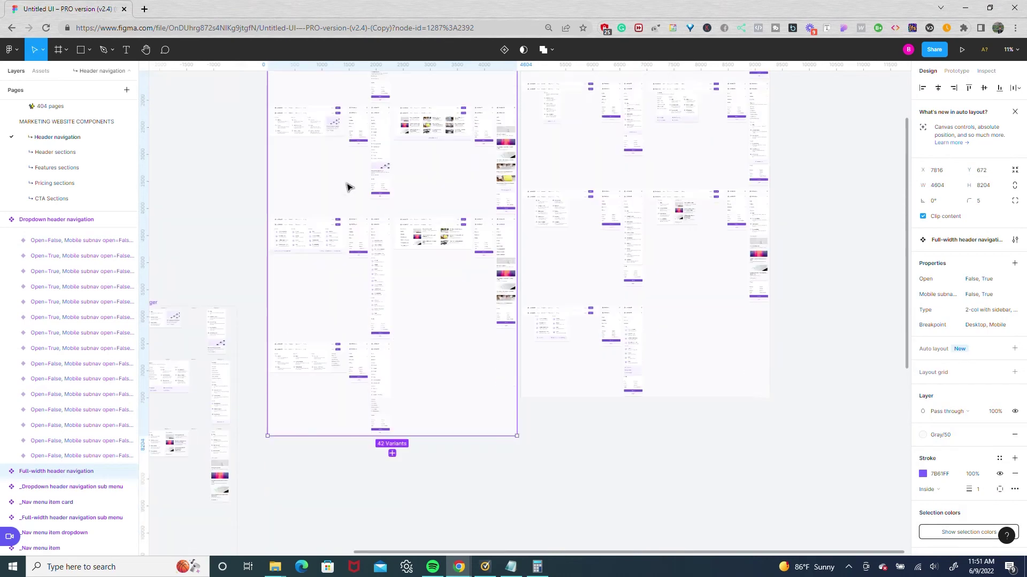
{"action": "left_click", "coordinate": [393, 454]}
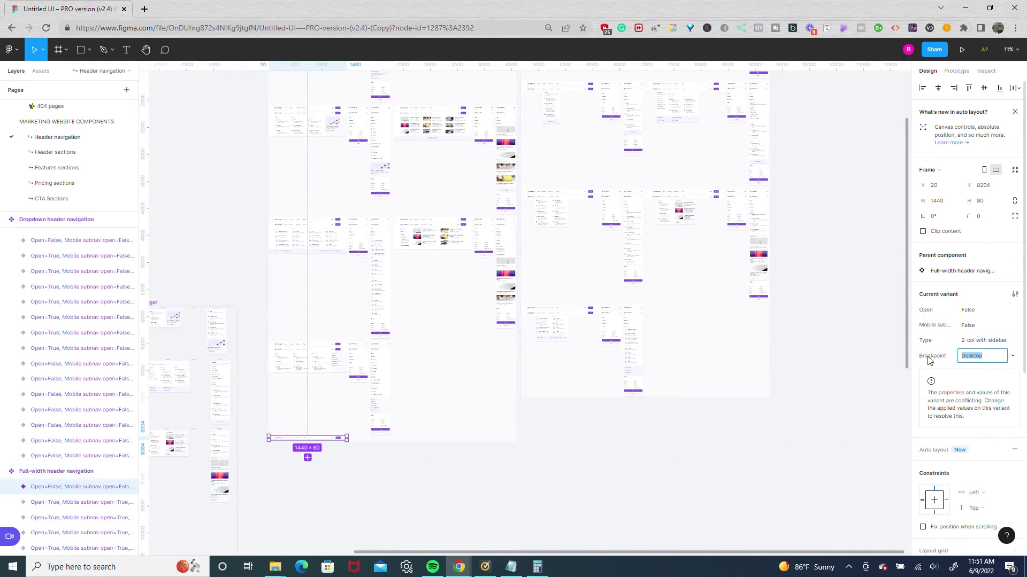
Set the new variant's Breakpoint to 'Desktop- 1110' and zoom to the 1440×80 variant
{"action": "left_click", "coordinate": [980, 360]}
{"action": "key", "text": "Return"}
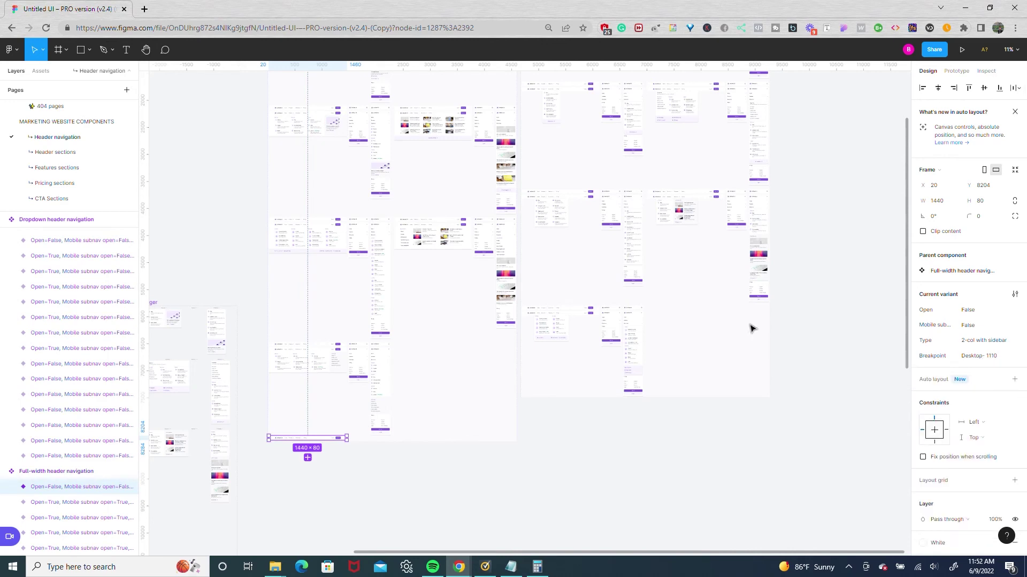
{"action": "key", "text": "shift+2"}
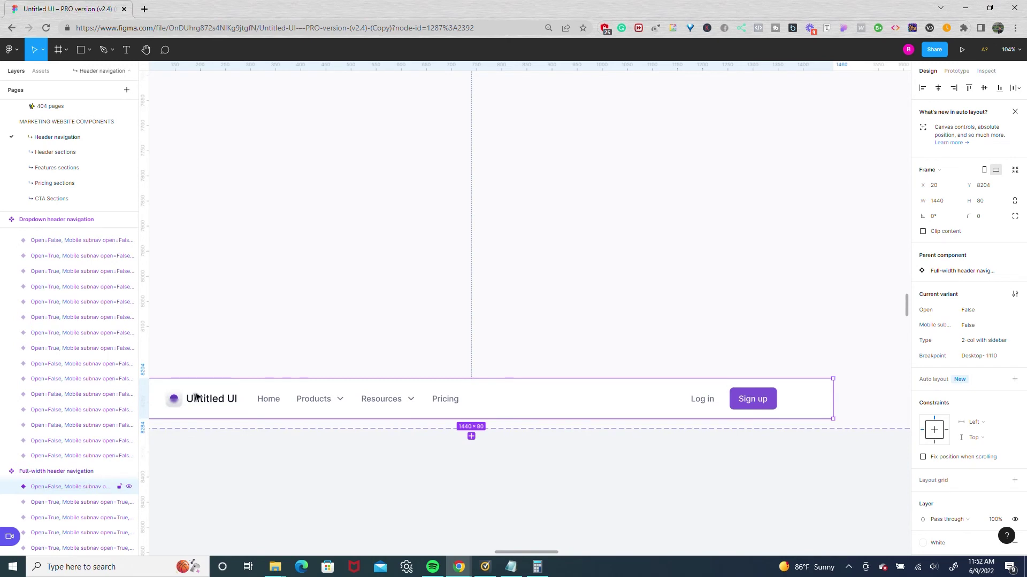
Set the new variant's Header Container width to 1110
{"action": "left_click", "coordinate": [11, 486]}
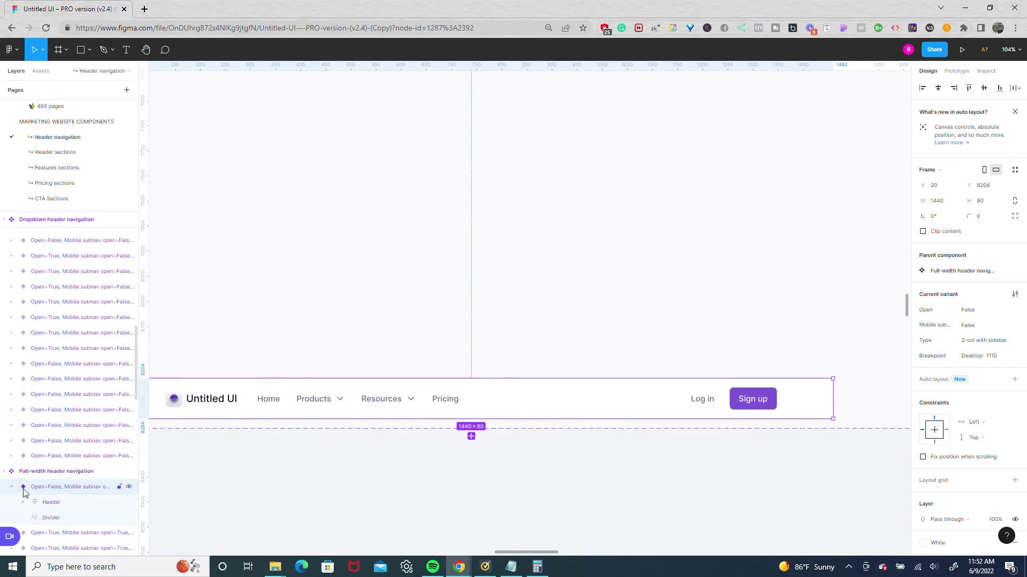
{"action": "left_click", "coordinate": [23, 502]}
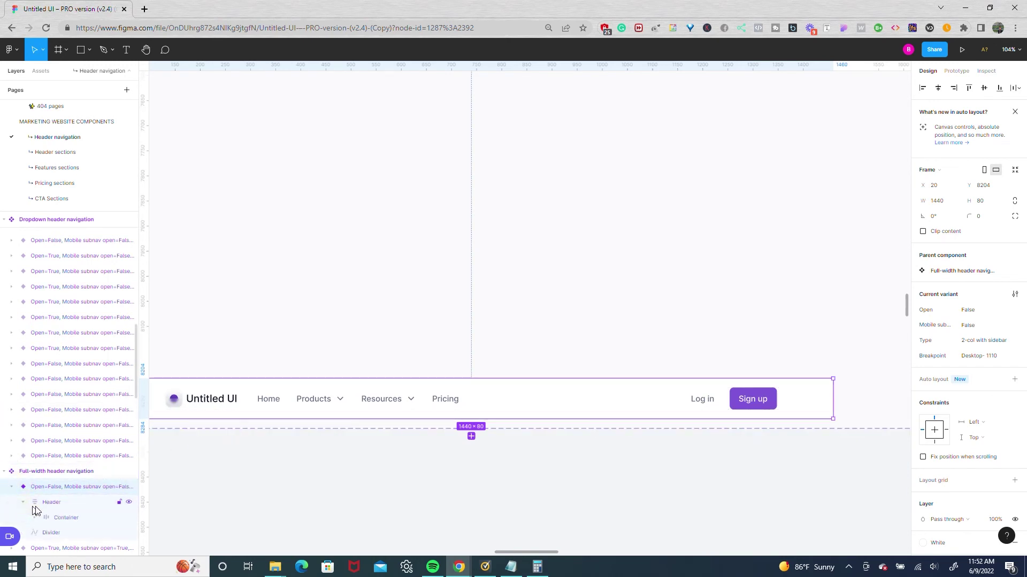
{"action": "left_click", "coordinate": [59, 518]}
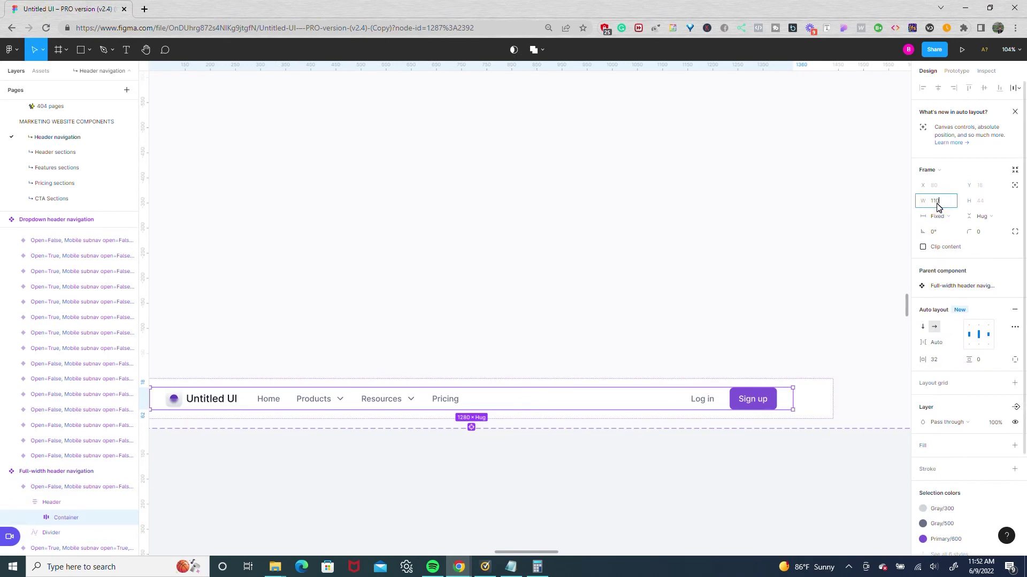
{"action": "left_click", "coordinate": [937, 207]}
{"action": "type", "text": "1110"}
{"action": "key", "text": "Return"}
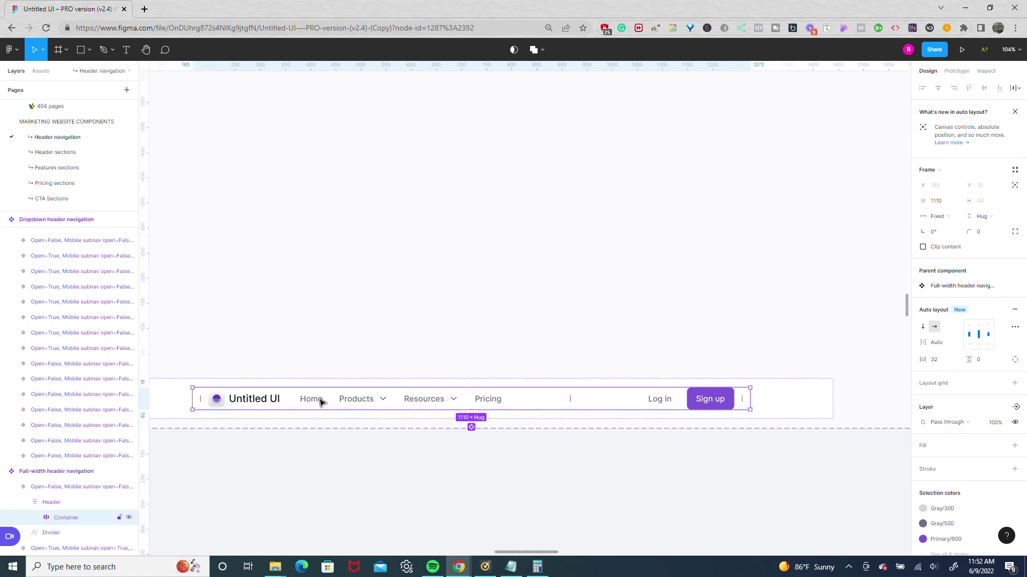
Move _Navigation actions into the Navigation frame so links sit beside Log in and Sign up
{"action": "left_click", "coordinate": [32, 519]}
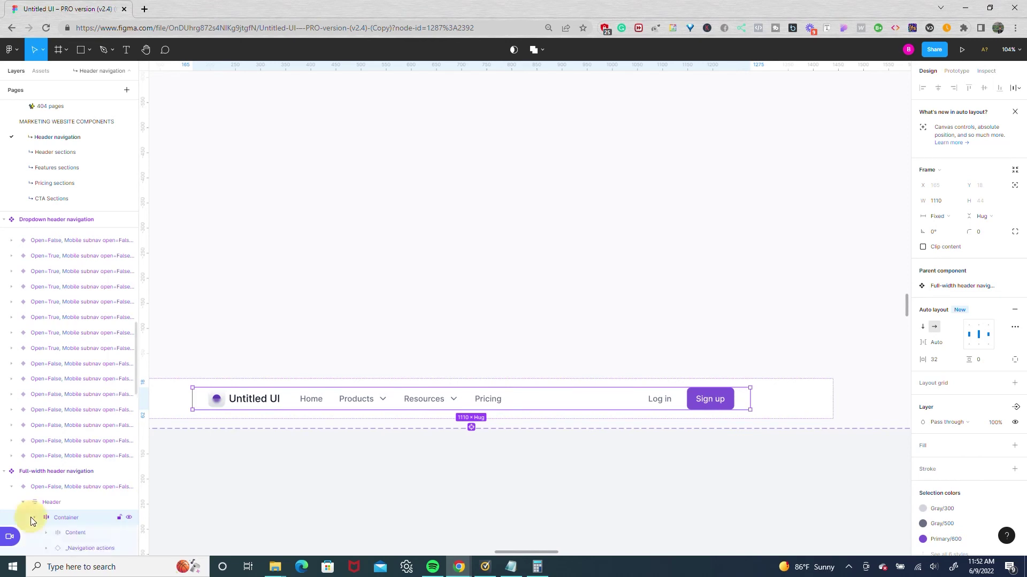
{"action": "scroll", "coordinate": [32, 513], "scroll_direction": "down", "scroll_amount": 2}
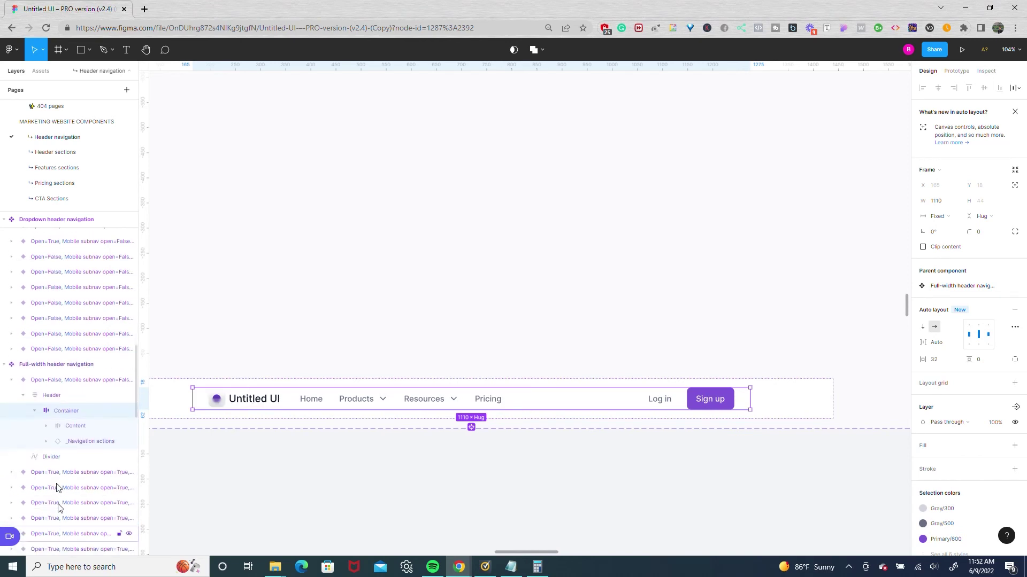
{"action": "left_click", "coordinate": [45, 427]}
{"action": "left_click", "coordinate": [75, 458]}
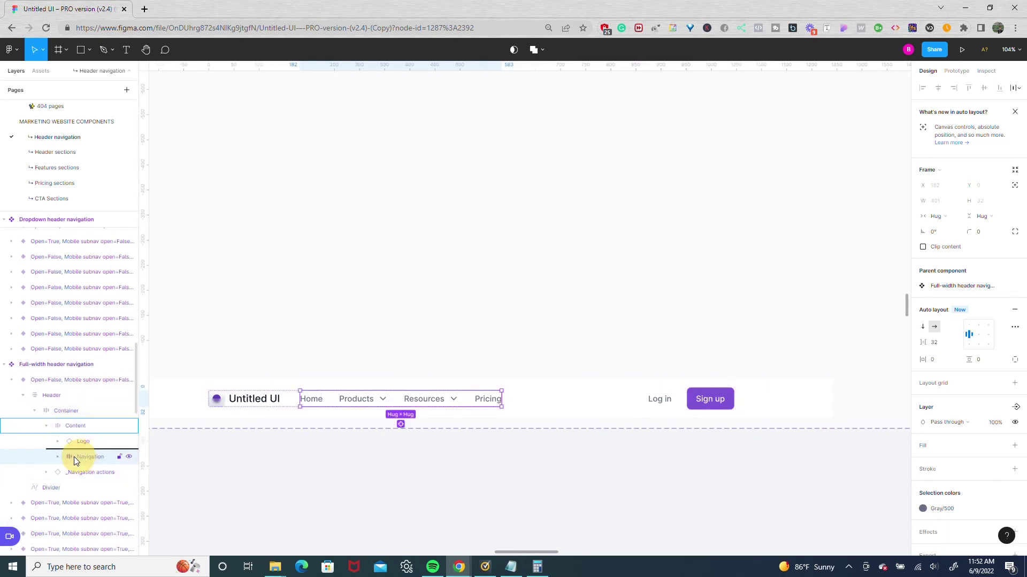
{"action": "mouse_move", "coordinate": [46, 456]}
{"action": "left_mouse_down"}
{"action": "mouse_move", "coordinate": [32, 457]}
{"action": "mouse_move", "coordinate": [97, 463]}
{"action": "mouse_move", "coordinate": [63, 466]}
{"action": "left_mouse_up"}
{"action": "left_click", "coordinate": [46, 473]}
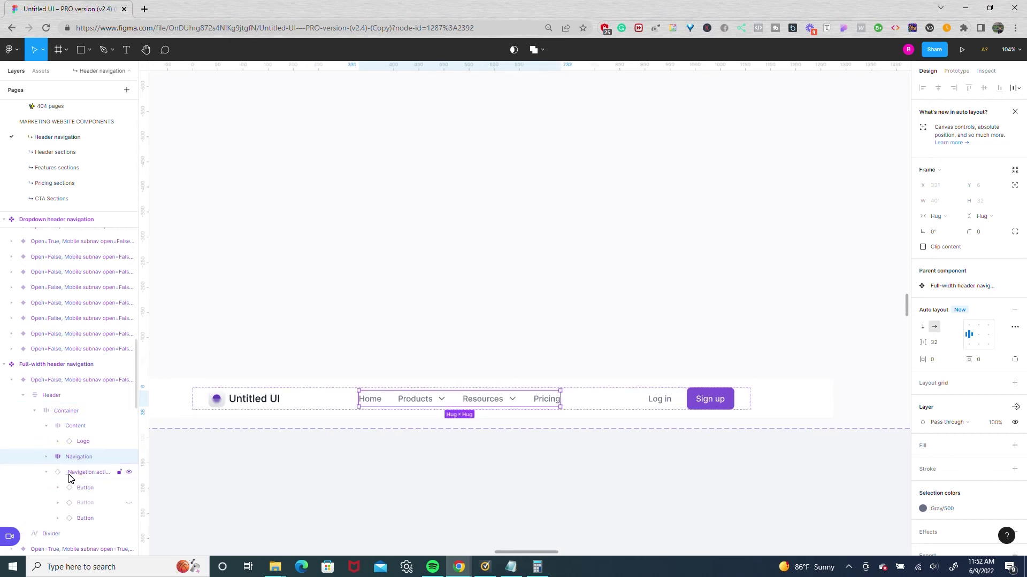
{"action": "left_click", "coordinate": [72, 473]}
{"action": "left_click", "coordinate": [46, 457]}
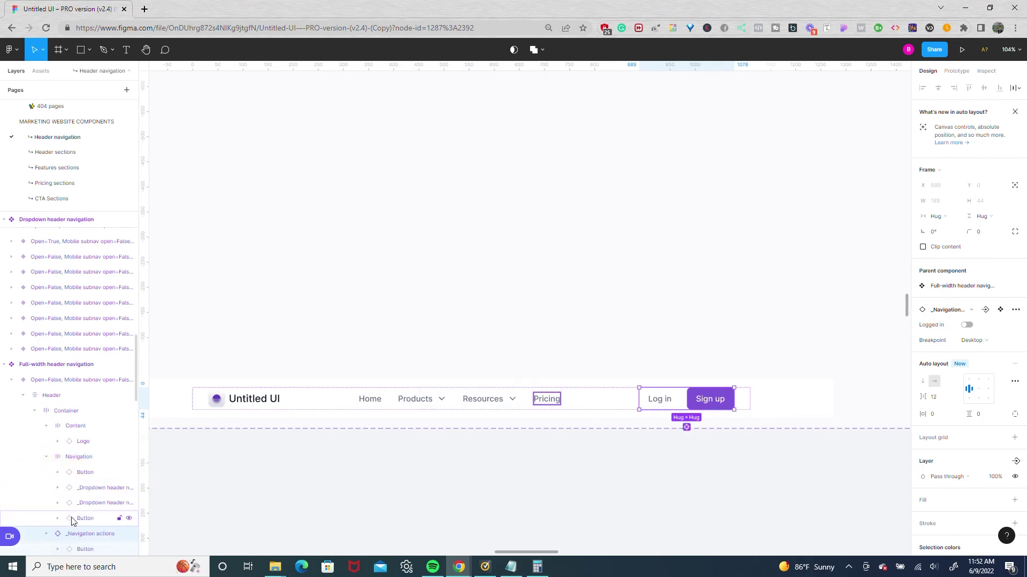
{"action": "left_click_drag", "start_coordinate": [73, 535], "coordinate": [107, 527]}
{"action": "left_click", "coordinate": [234, 463]}
{"action": "scroll", "coordinate": [234, 463], "scroll_direction": "down", "scroll_amount": 5}
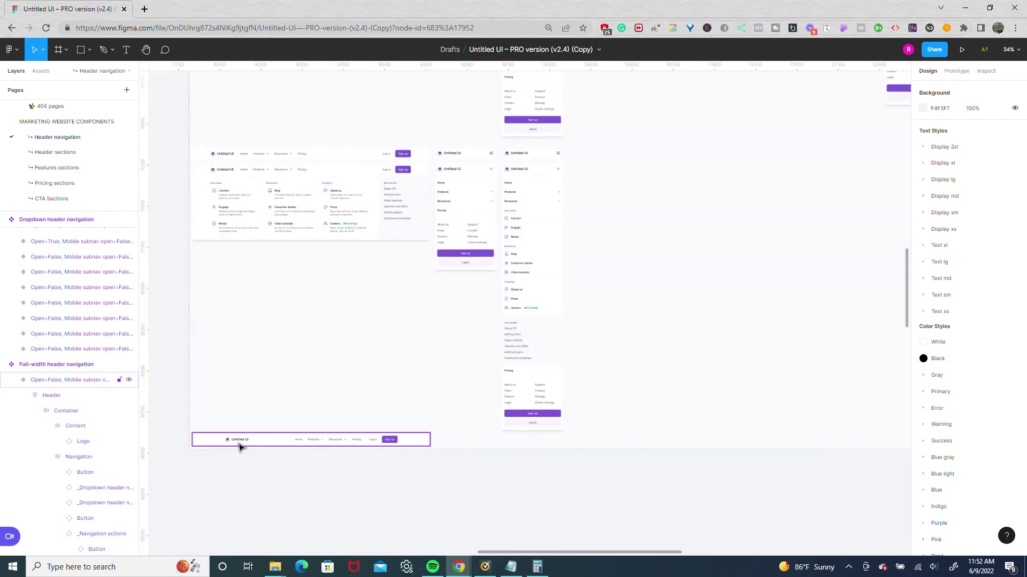
Zoom out and review the header navigation variants on the Header navigation page
{"action": "key", "text": "shift+2"}
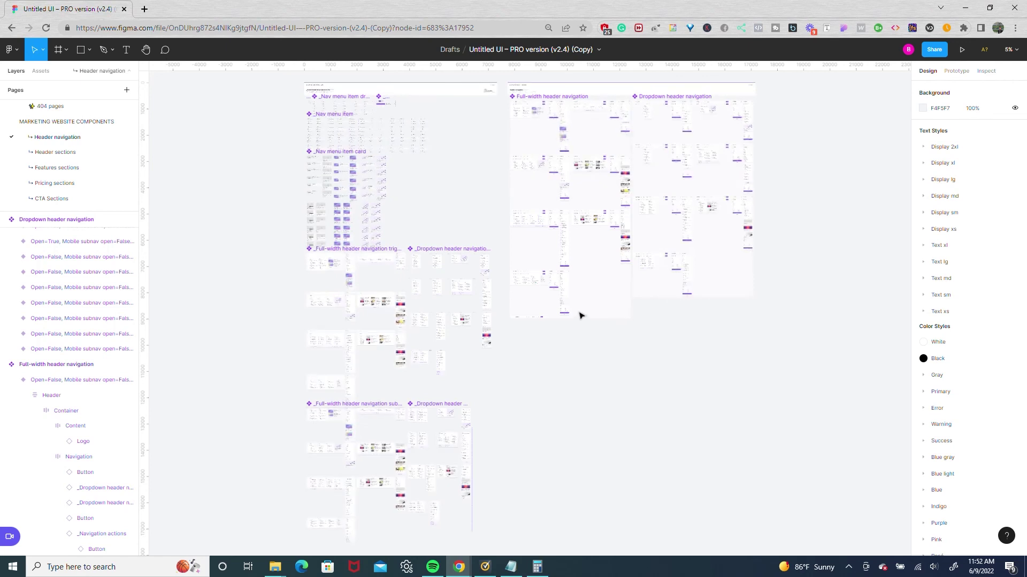
{"action": "left_click", "coordinate": [530, 319]}
{"action": "key", "text": "shift+2"}
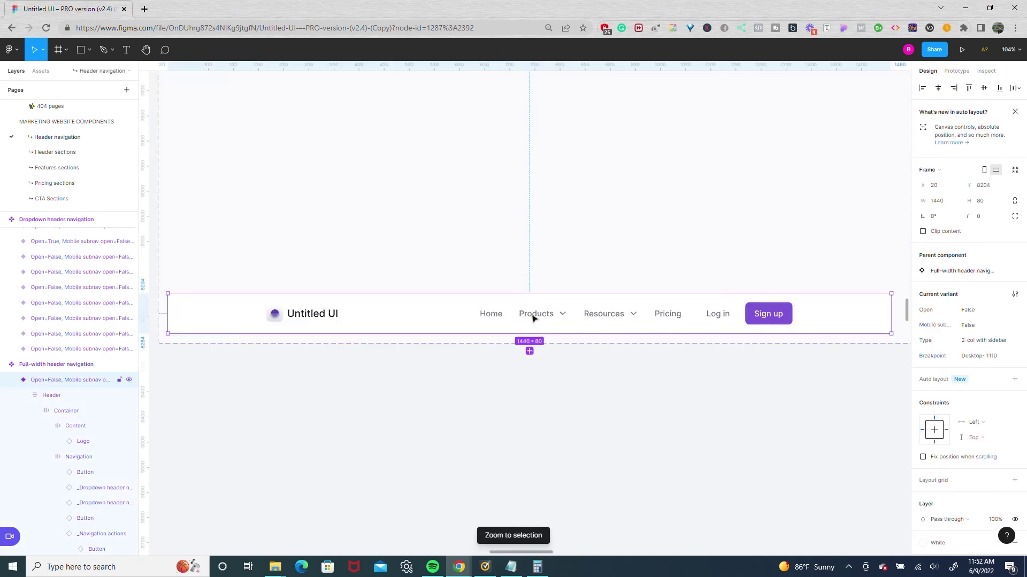
{"action": "left_click", "coordinate": [500, 417]}
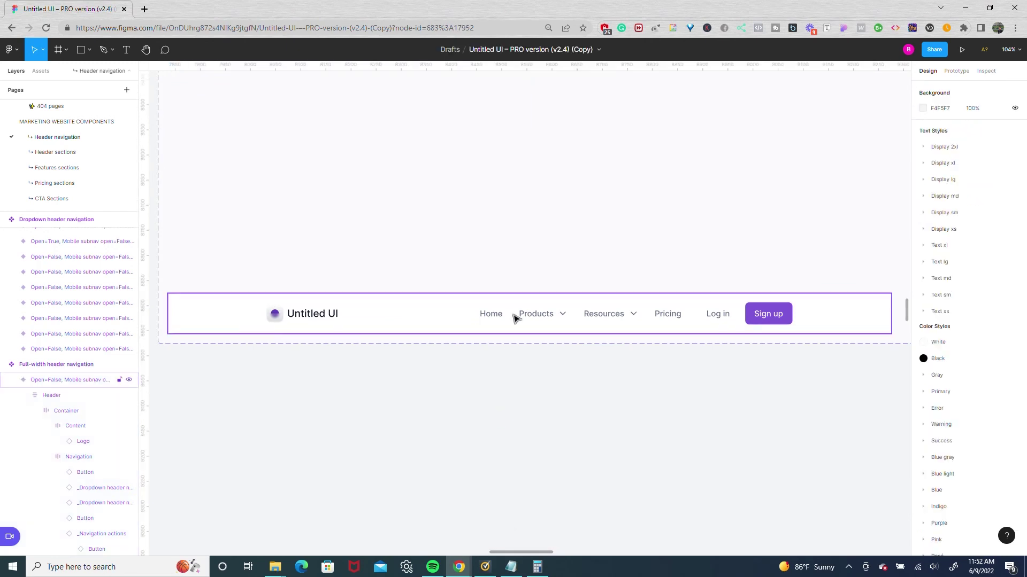
{"action": "scroll", "coordinate": [58, 160], "scroll_direction": "down", "scroll_amount": 5}
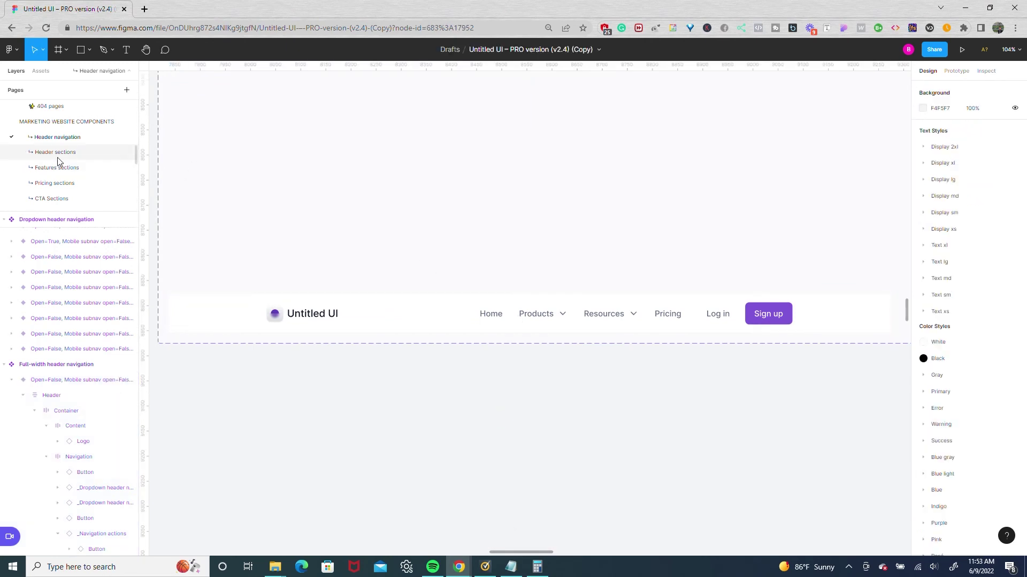
{"action": "scroll", "coordinate": [59, 163], "scroll_direction": "up", "scroll_amount": 5}
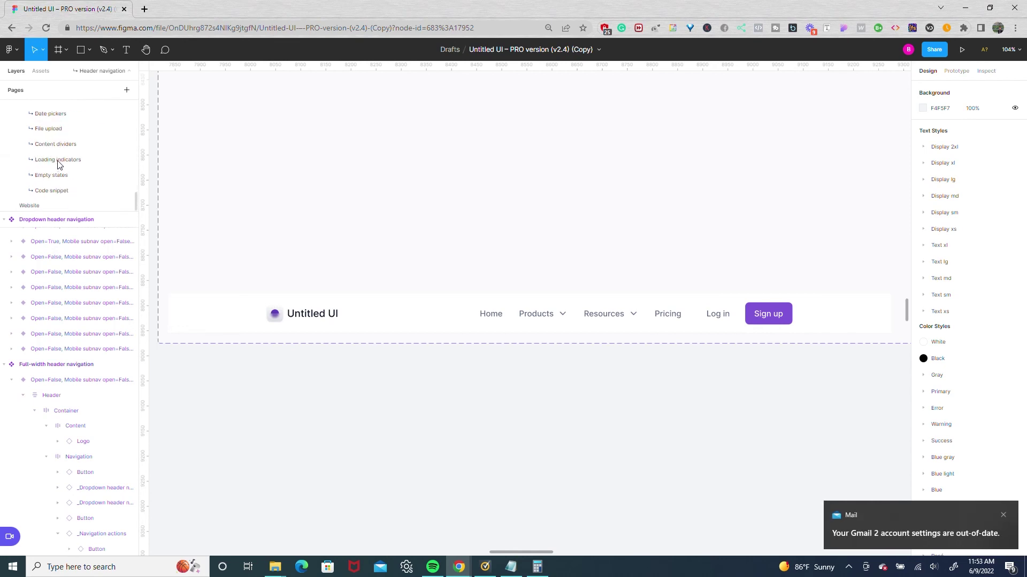
On the Website page, drag a Full-width header navigation instance from Assets into Desktop - 1 at x 0
{"action": "left_click", "coordinate": [55, 201]}
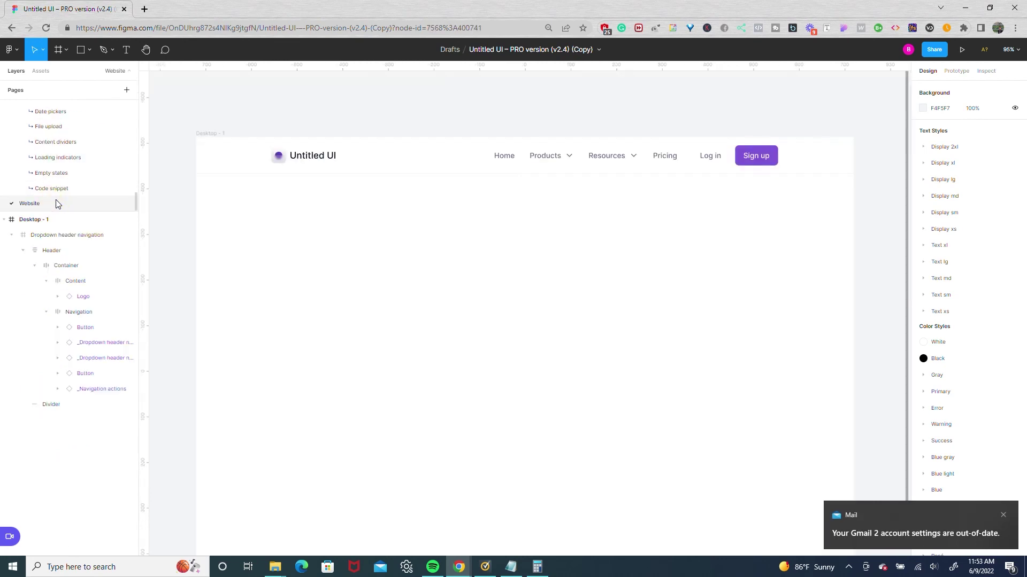
{"action": "left_click", "coordinate": [46, 72]}
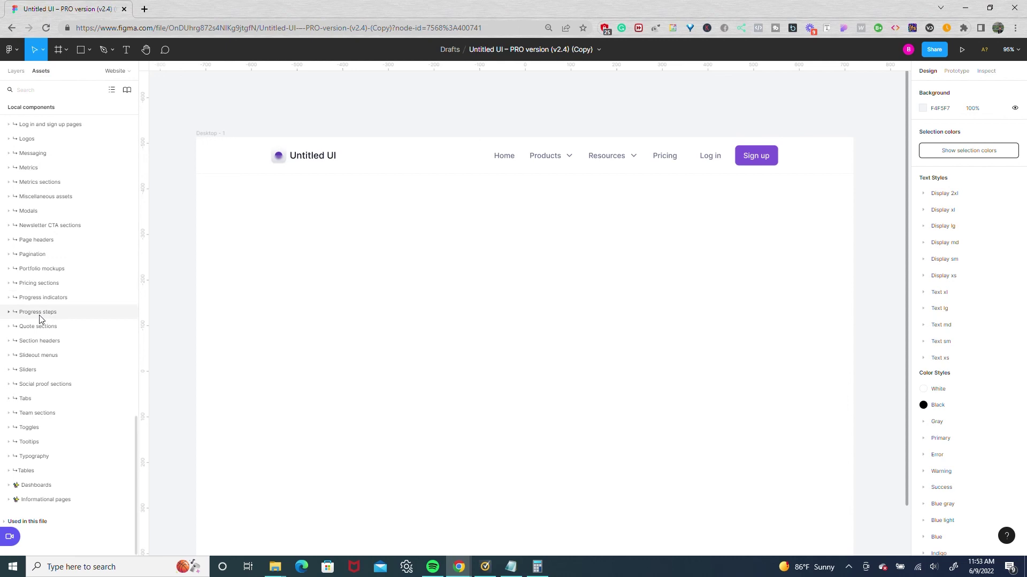
{"action": "scroll", "coordinate": [40, 321], "scroll_direction": "up", "scroll_amount": 6}
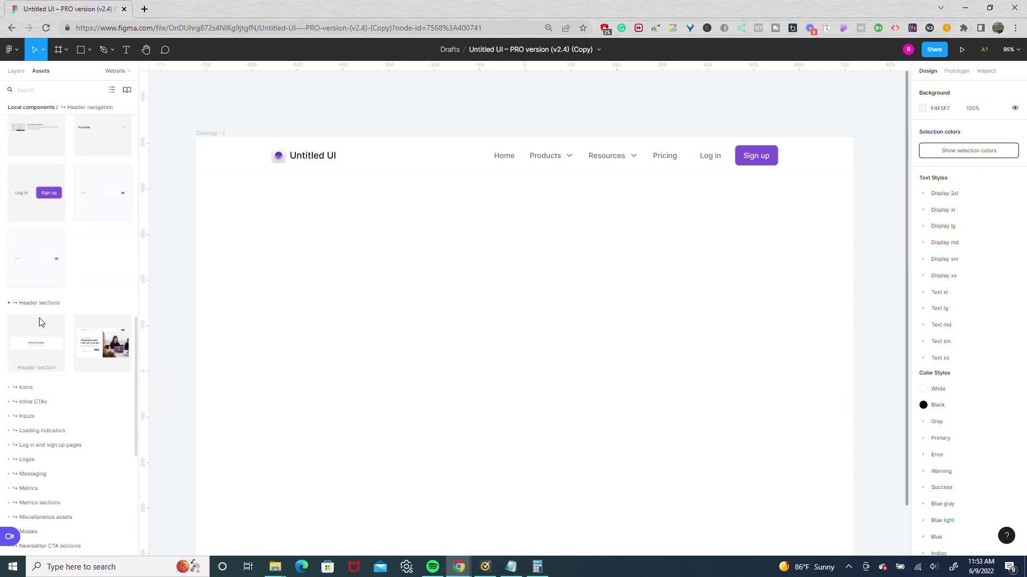
{"action": "scroll", "coordinate": [40, 310], "scroll_direction": "up", "scroll_amount": 3}
{"action": "scroll", "coordinate": [21, 465], "scroll_direction": "up", "scroll_amount": 3}
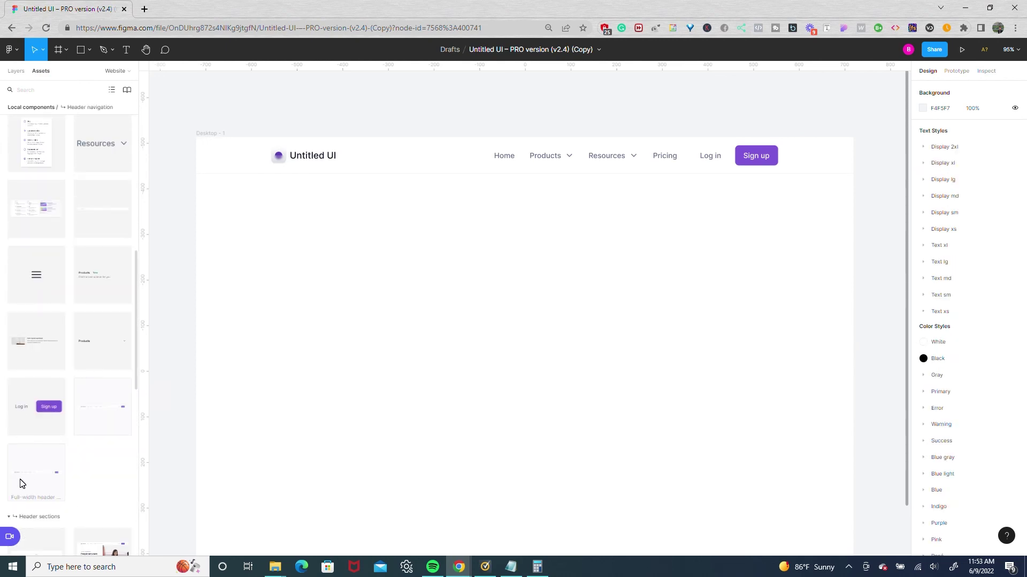
{"action": "left_click_drag", "start_coordinate": [21, 484], "coordinate": [362, 362]}
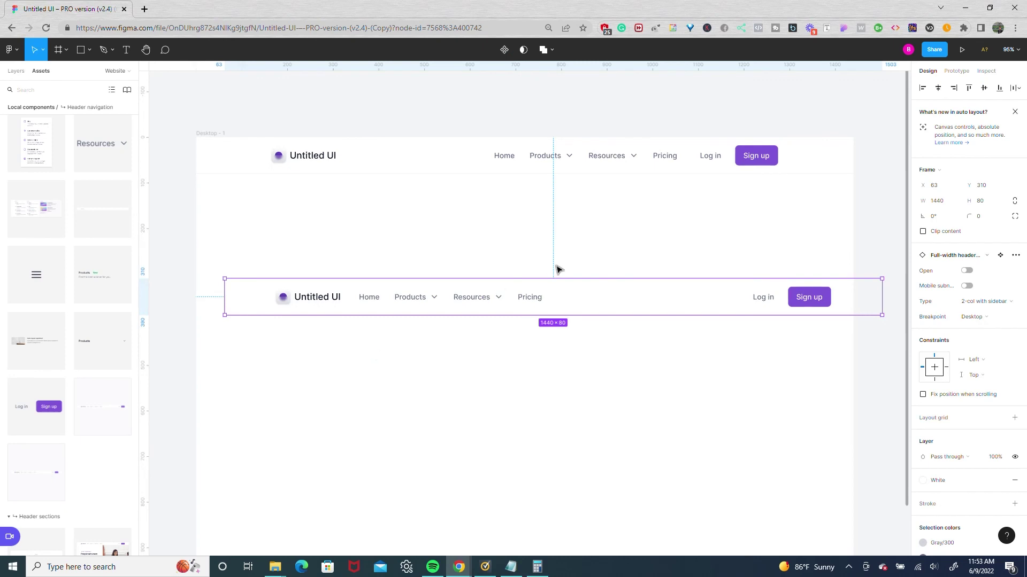
{"action": "left_click_drag", "start_coordinate": [576, 296], "coordinate": [550, 282]}
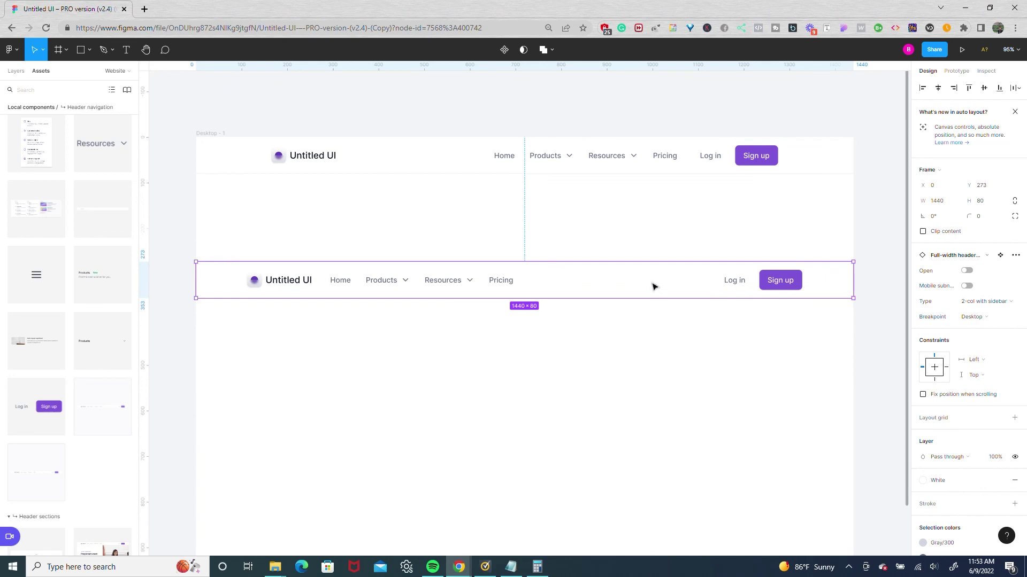
Switch the header instance's Breakpoint property to Desktop- 1110
{"action": "left_click", "coordinate": [997, 321]}
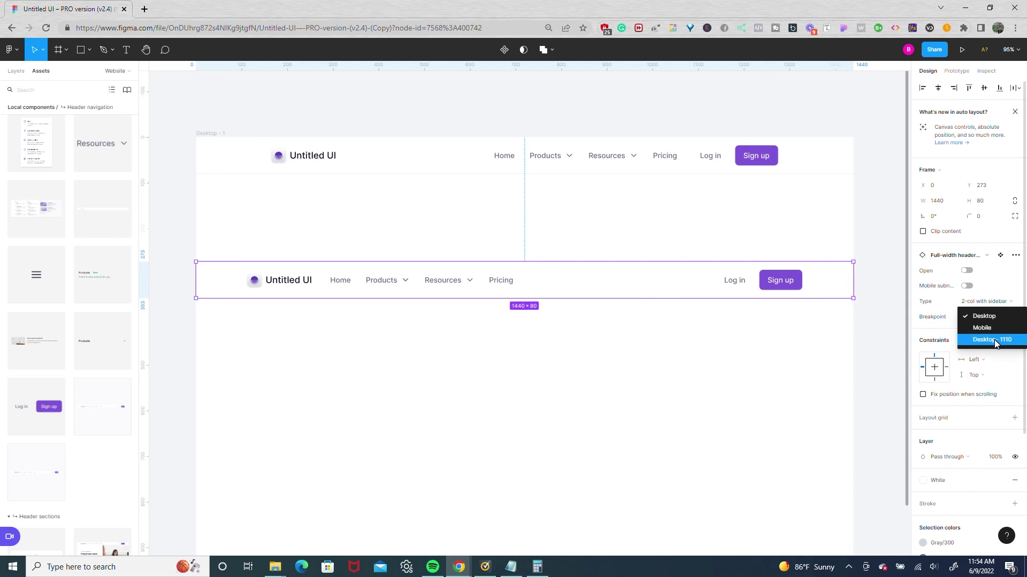
{"action": "left_click", "coordinate": [993, 339]}
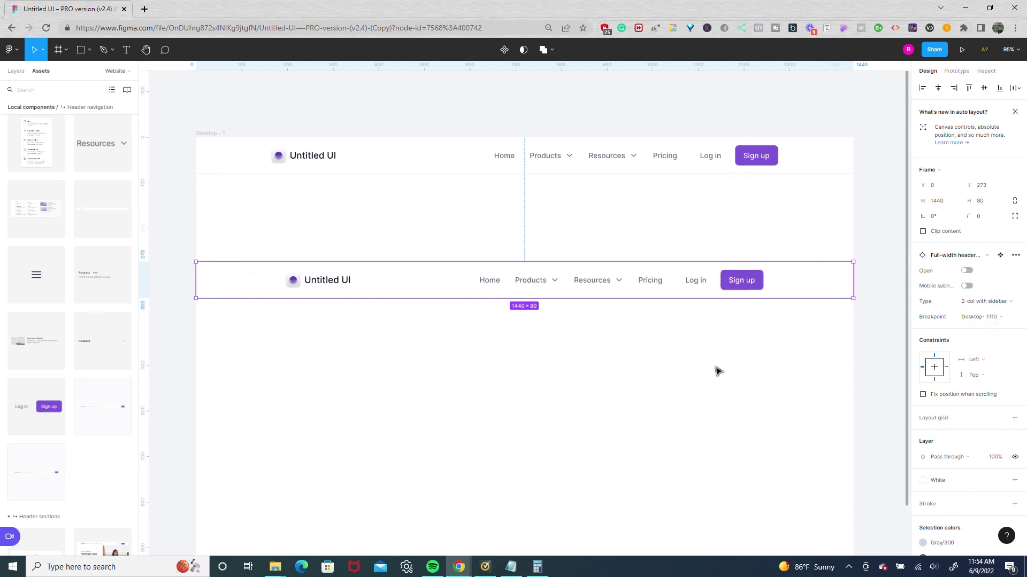